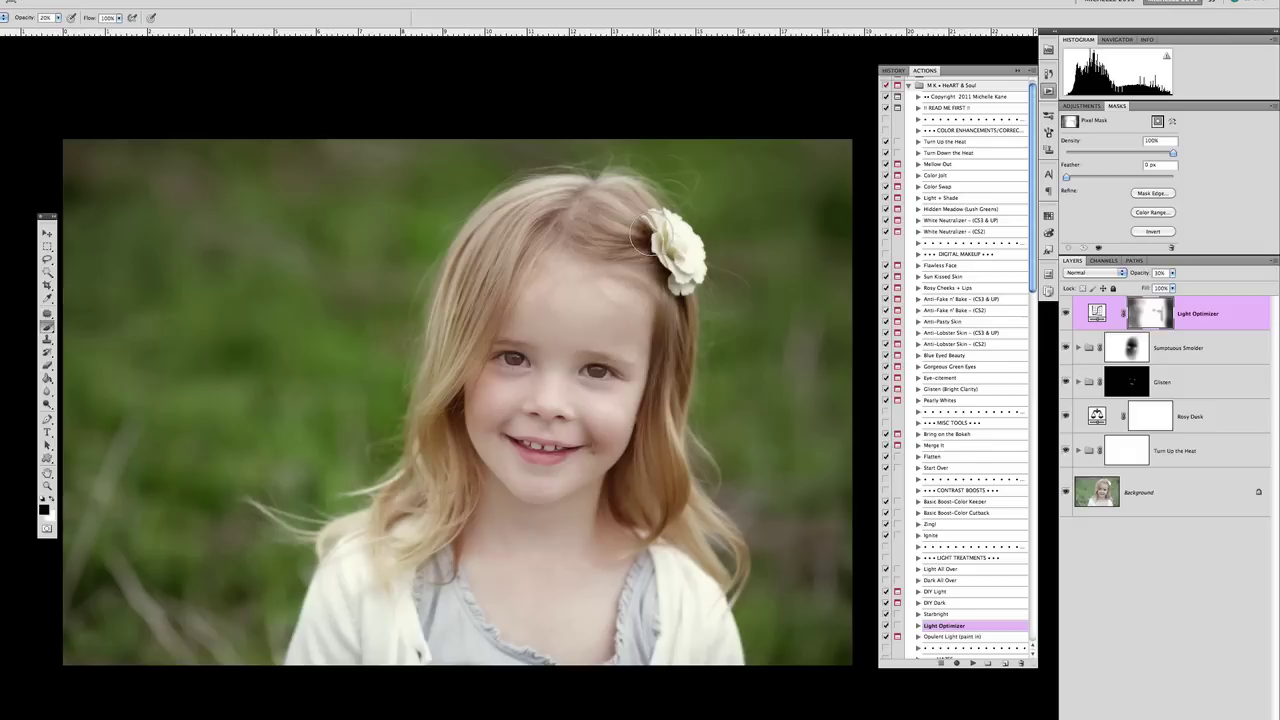
- Paint black with an enlarged brush on the Sumptuous Smolder mask to reduce the effect around the girl's hair and body
left_click(1127, 348)
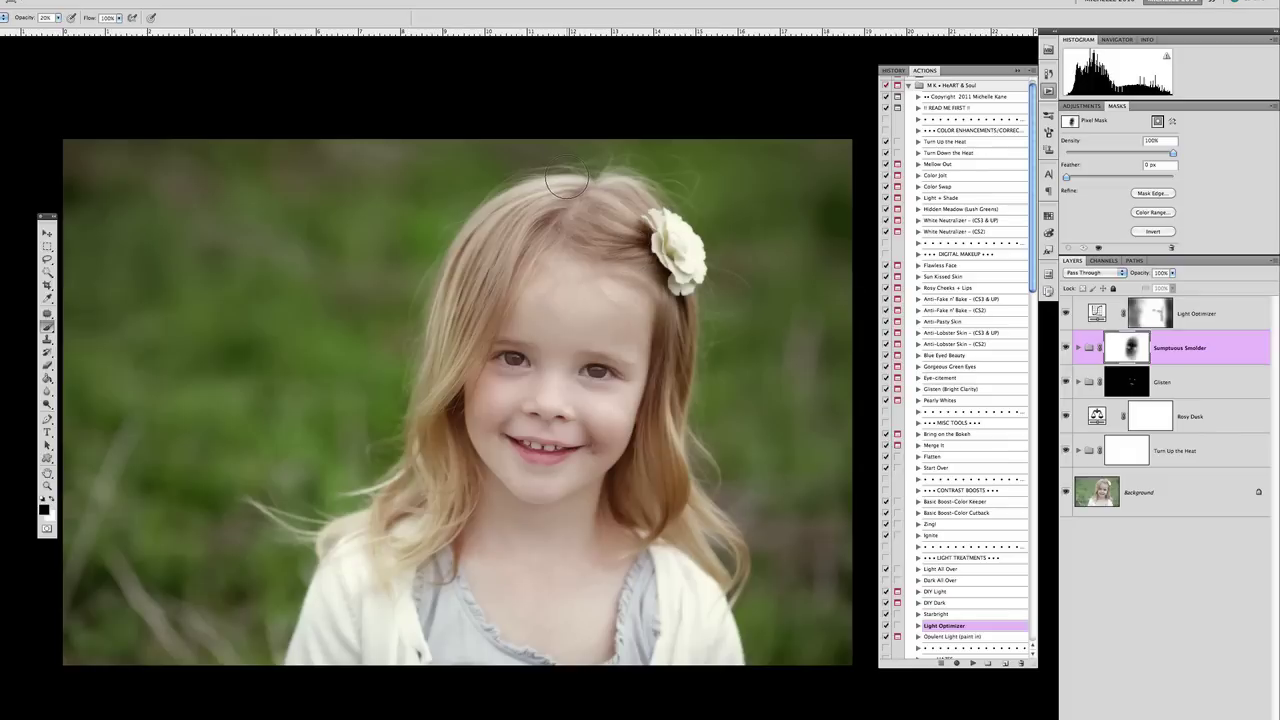
key("bracketright")
key("bracketright")
key("bracketright")
key("bracketright")
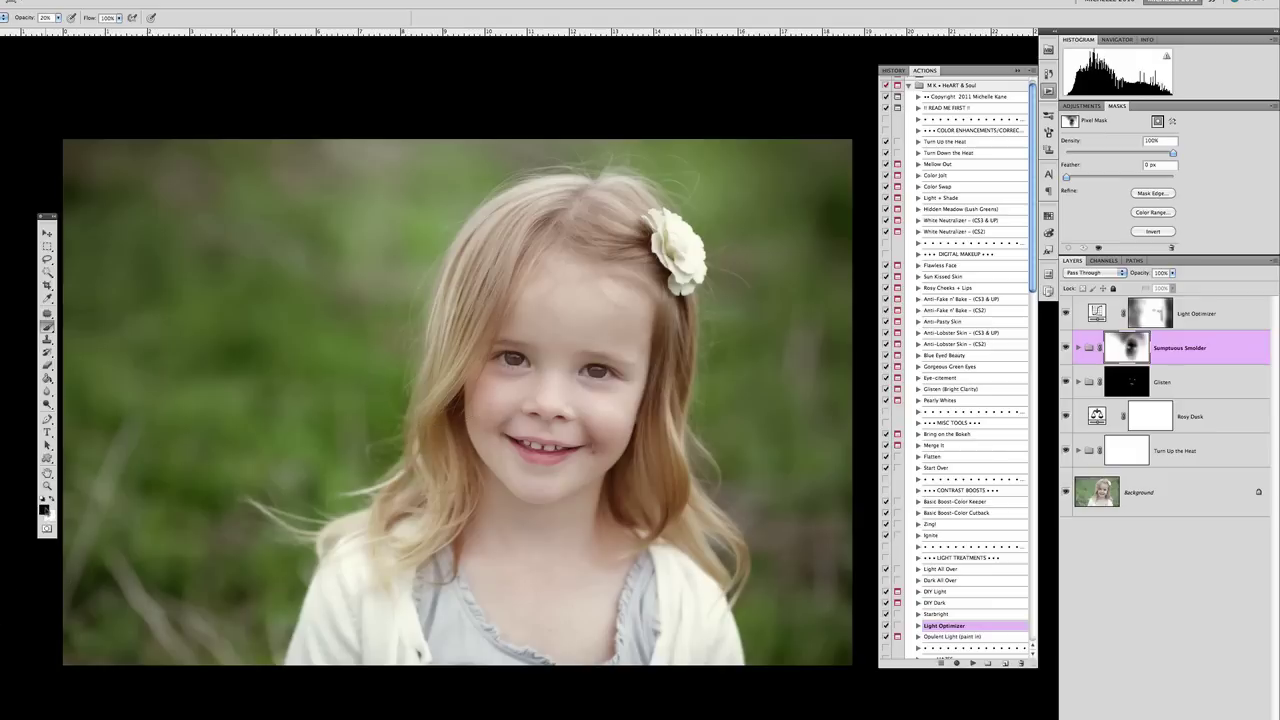
- Swap the foreground and background colors so the mask brush paints with white
left_click(44, 509)
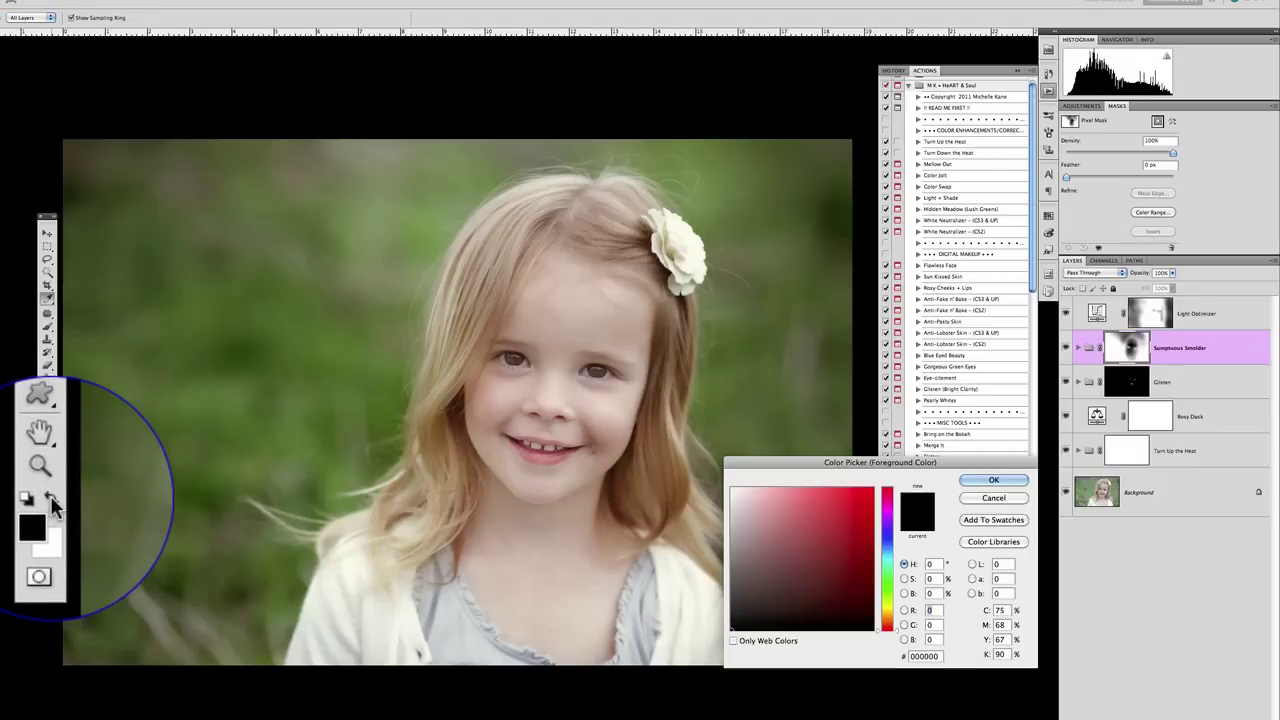
key("Return")
left_click(51, 495)
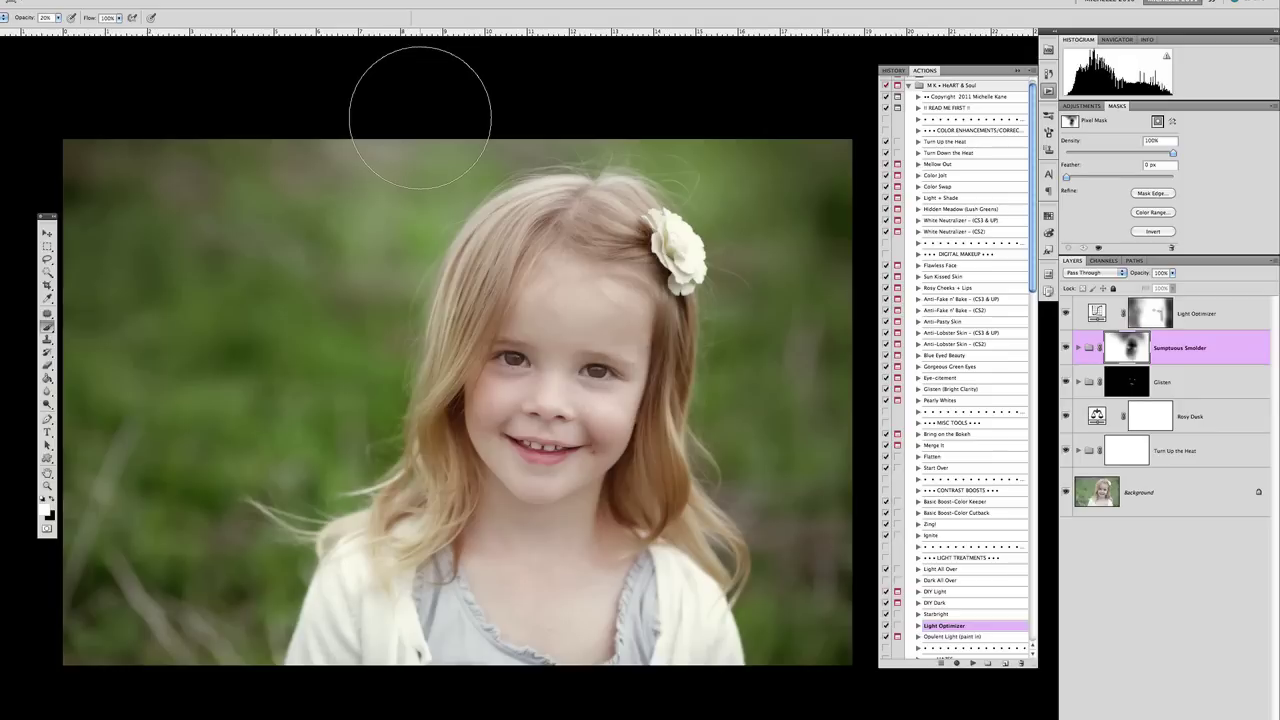
- Run the Brown Sugar tone action above the Light Optimizer layer and set the new layer's opacity to 100%
left_click(1216, 318)
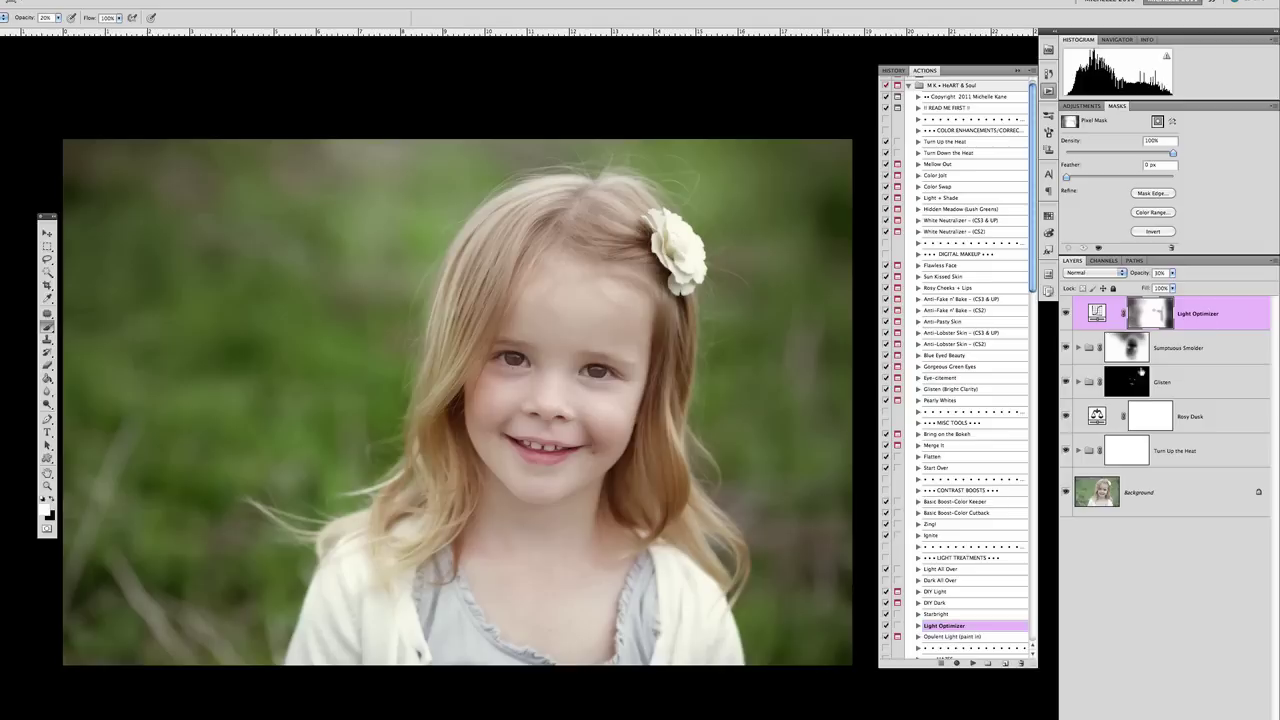
scroll(953, 405, "down", 10)
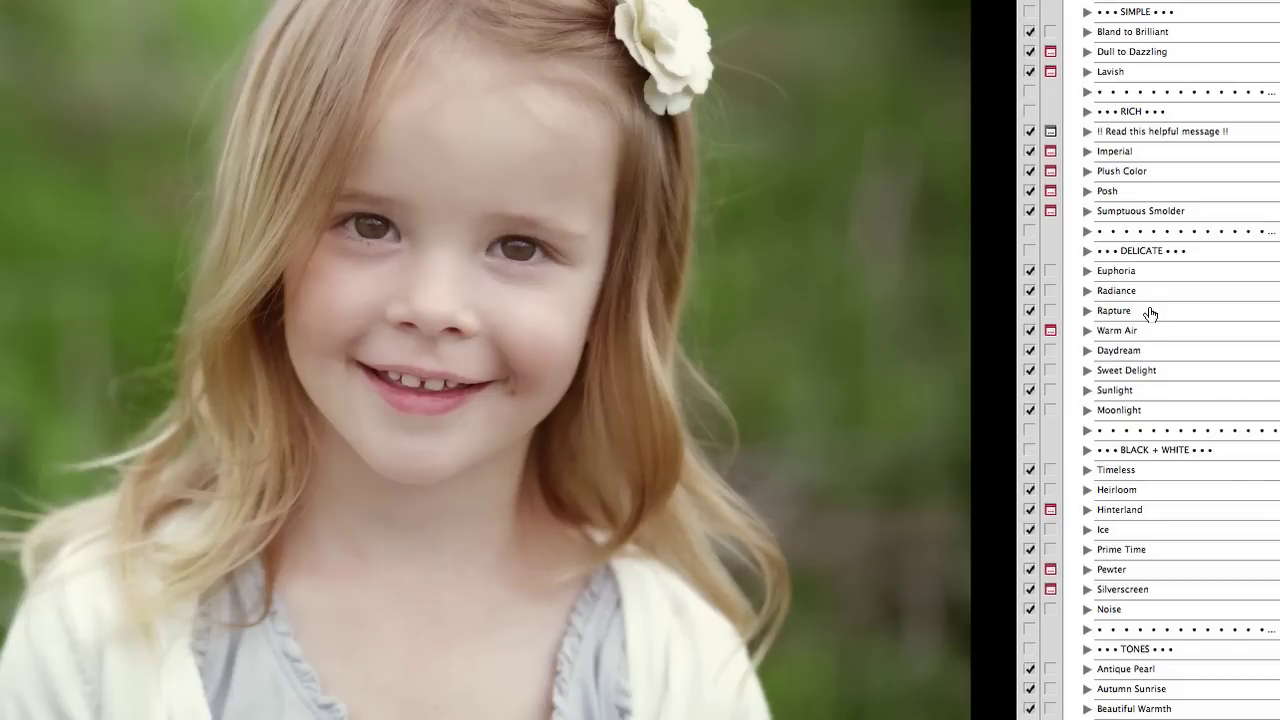
scroll(1150, 311, "down", 6)
scroll(1154, 309, "down", 4)
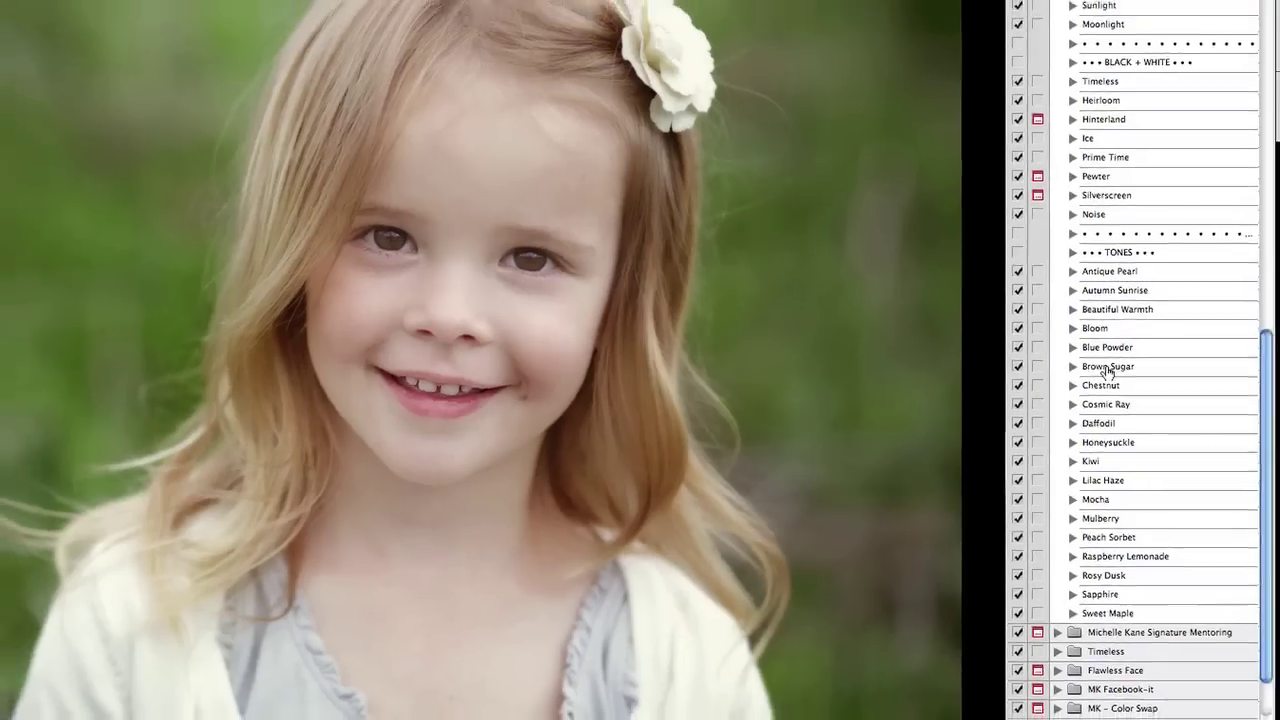
left_click(1124, 361)
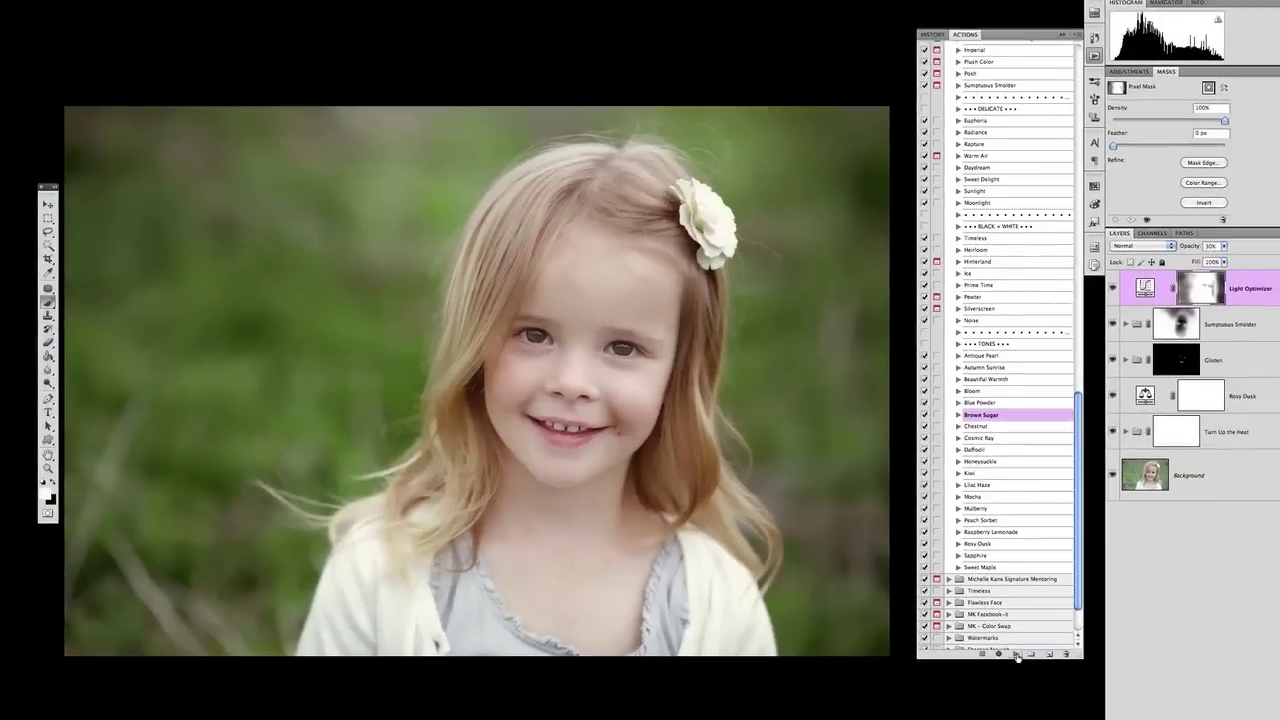
left_click(1051, 678)
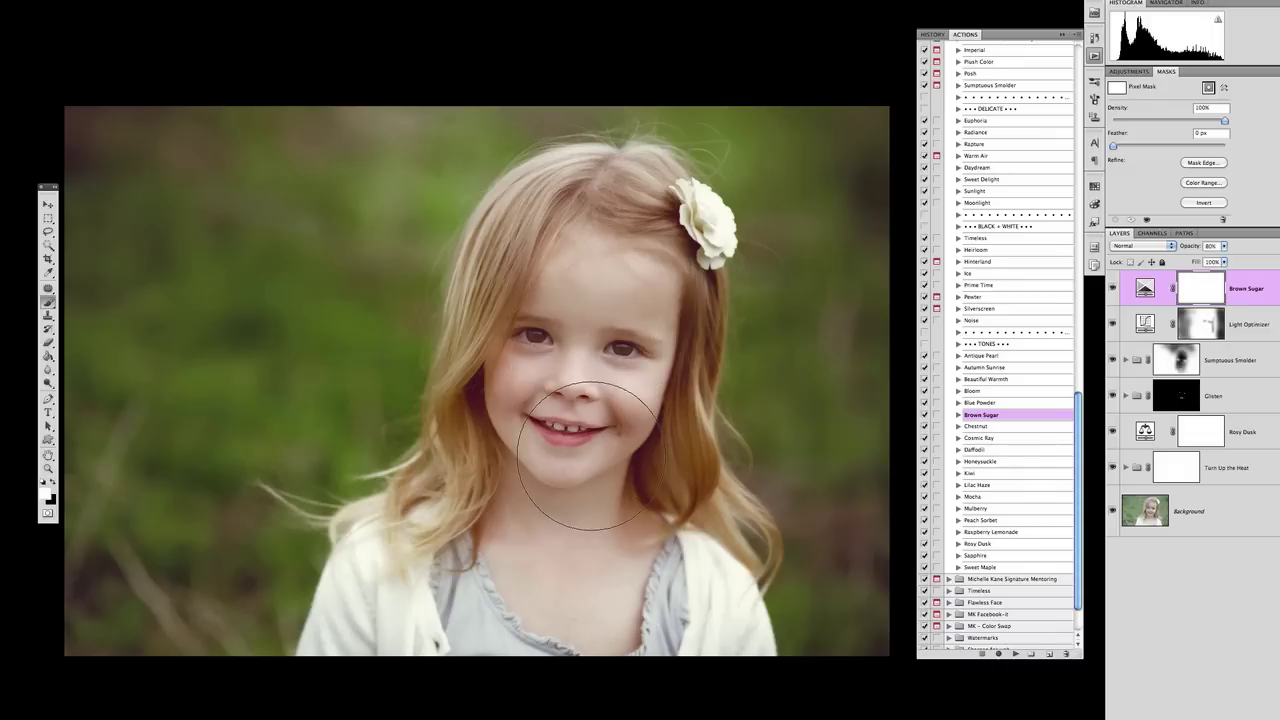
left_click(1208, 248)
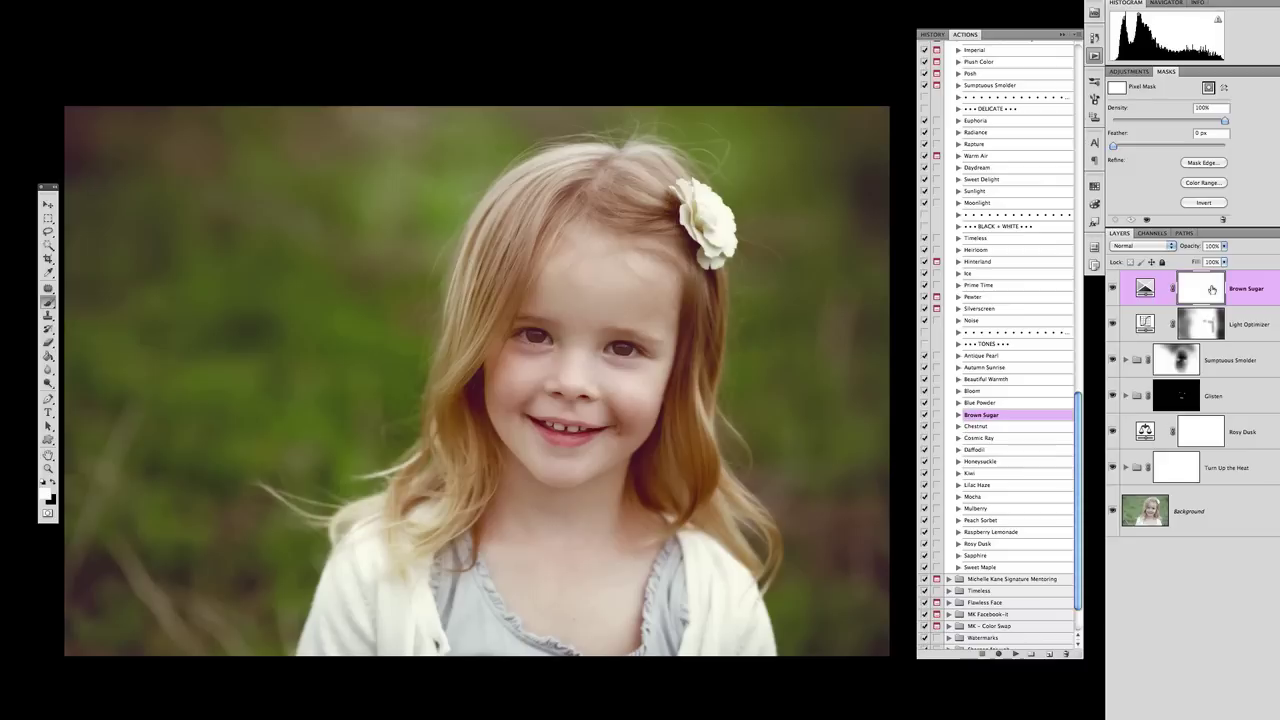
- Paint black with a smaller brush on the Brown Sugar mask to remove the tone from the girl's face and neck
left_click(52, 474)
key("[")
key("[")
key("[")
key("[")
mouse_move(548, 318)
left_mouse_down()
mouse_move(609, 337)
mouse_move(664, 245)
mouse_move(690, 300)
mouse_move(644, 493)
mouse_move(678, 325)
mouse_move(655, 380)
mouse_move(607, 361)
left_mouse_up()
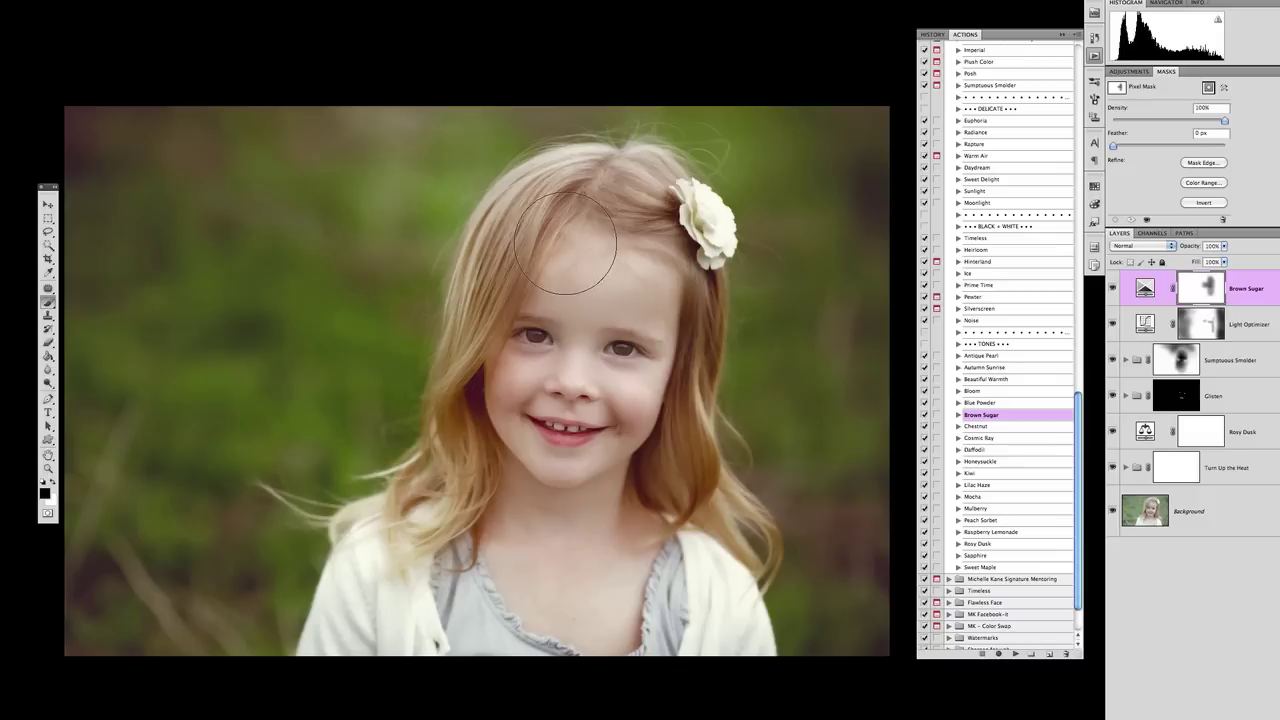
mouse_move(556, 210)
left_mouse_down()
mouse_move(495, 365)
mouse_move(520, 500)
mouse_move(607, 281)
mouse_move(600, 385)
mouse_move(643, 269)
mouse_move(663, 515)
mouse_move(672, 368)
mouse_move(655, 225)
mouse_move(545, 375)
mouse_move(565, 455)
mouse_move(580, 288)
mouse_move(564, 352)
mouse_move(590, 235)
mouse_move(528, 484)
left_mouse_up()
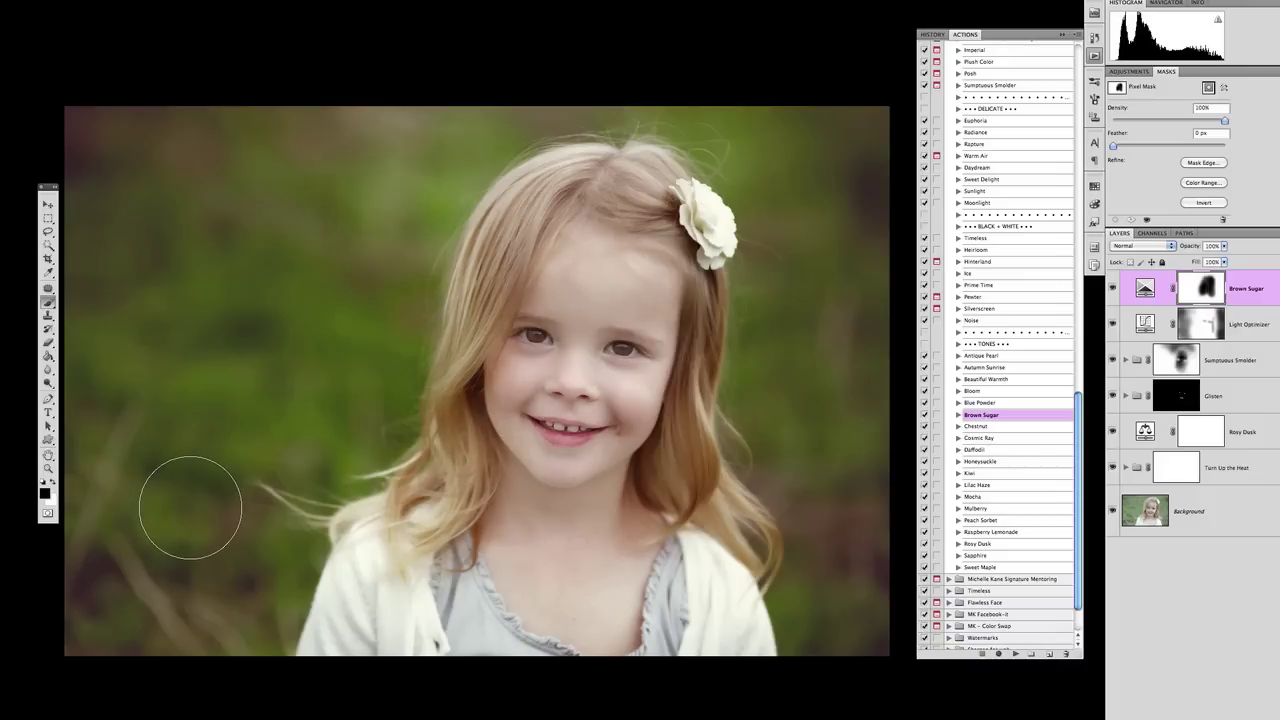
- Paint white with a much smaller brush on the Brown Sugar mask to bring the tone back on both cheeks
key("x")
key("bracketleft")
key("bracketleft")
key("bracketleft")
key("bracketleft")
key("bracketleft")
key("bracketleft")
mouse_move(504, 376)
left_mouse_down()
mouse_move(526, 383)
mouse_move(514, 386)
left_mouse_up()
mouse_move(650, 392)
left_mouse_down()
mouse_move(631, 396)
mouse_move(660, 382)
mouse_move(652, 438)
mouse_move(617, 443)
left_mouse_up()
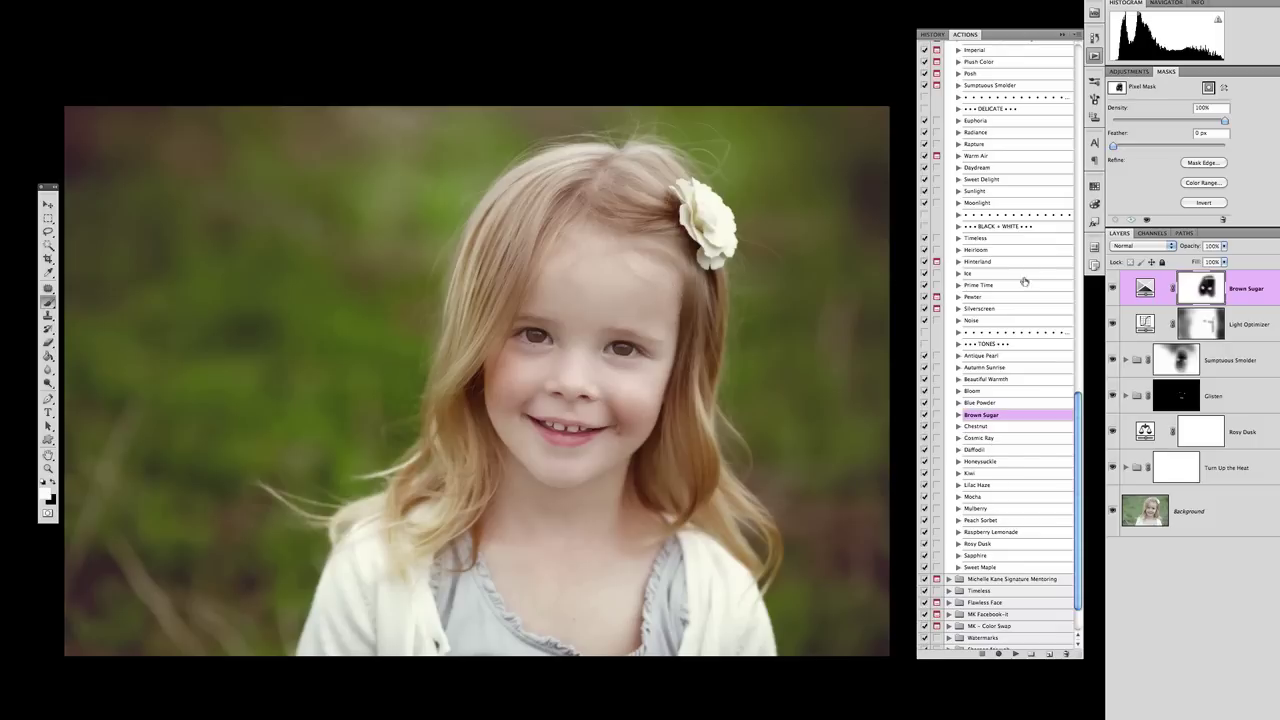
- Compare the photo with the Brown Sugar layer hidden and shown
left_click(1112, 289)
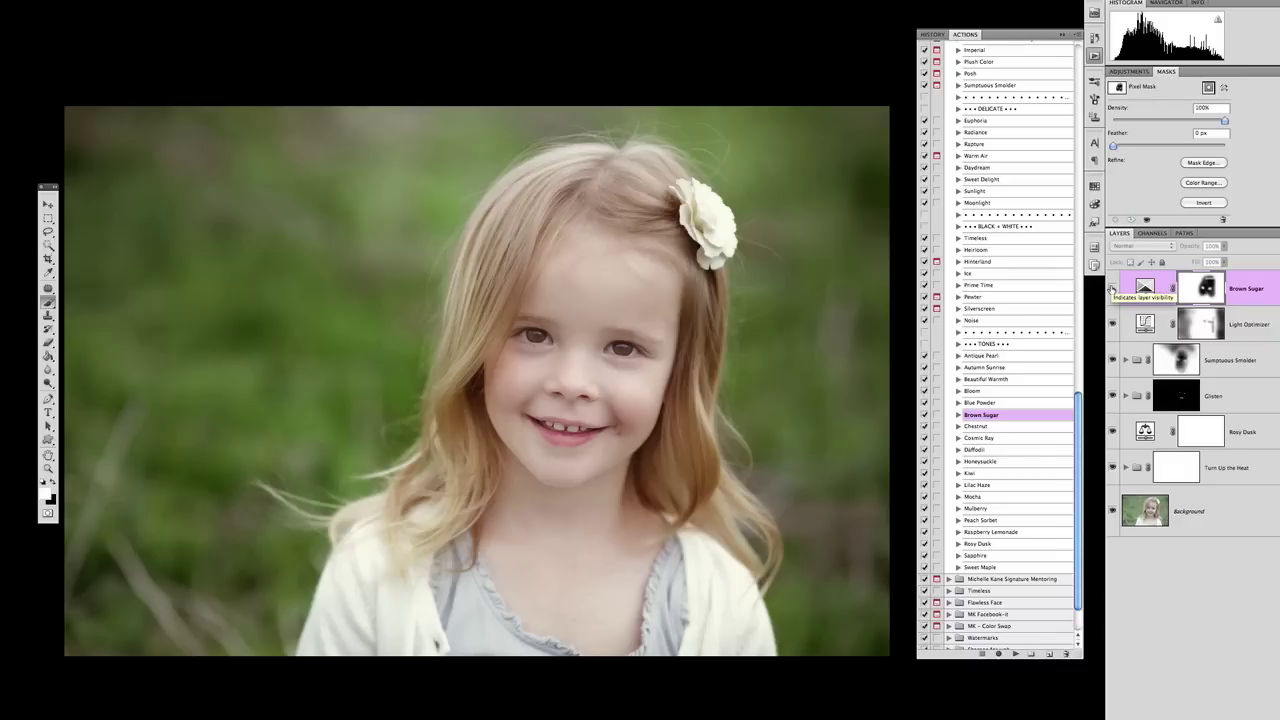
left_click(1112, 289)
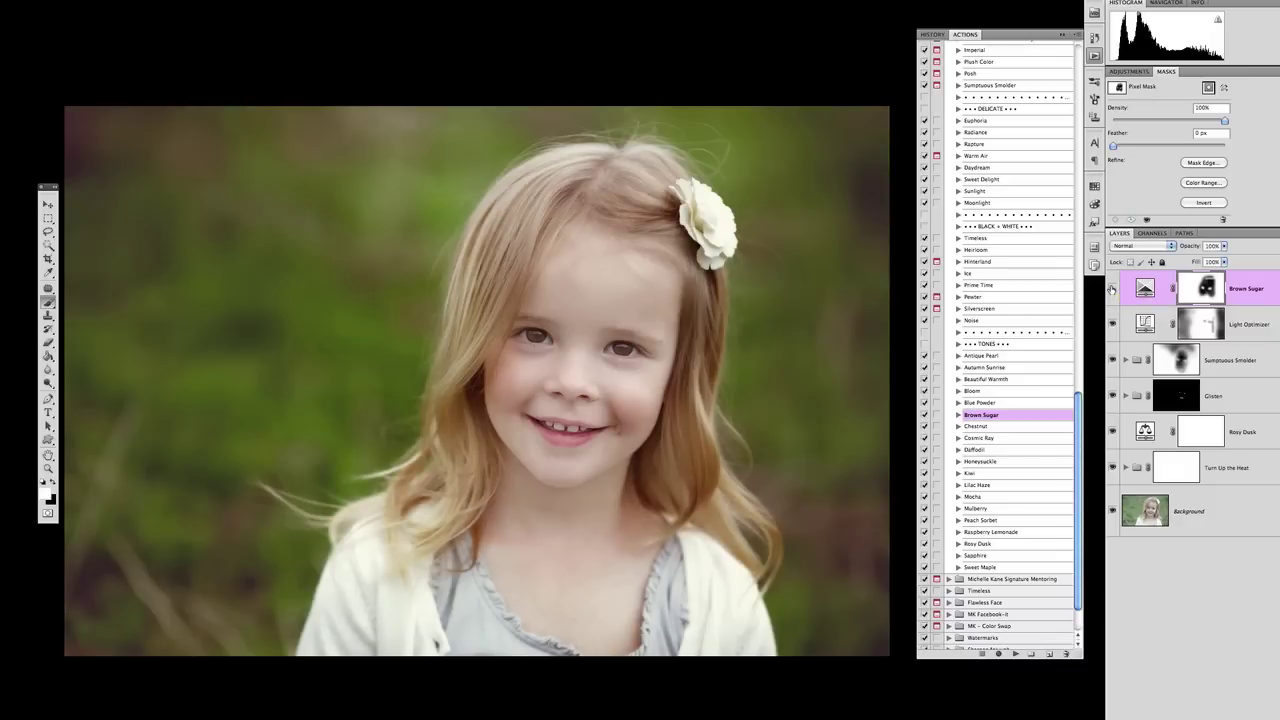
left_click(1112, 289)
left_click(1112, 289)
- Paint black with a slightly larger brush on the Brown Sugar mask around the girl's eyes
key("x")
key("bracketright")
left_click_drag(566, 312, 528, 326)
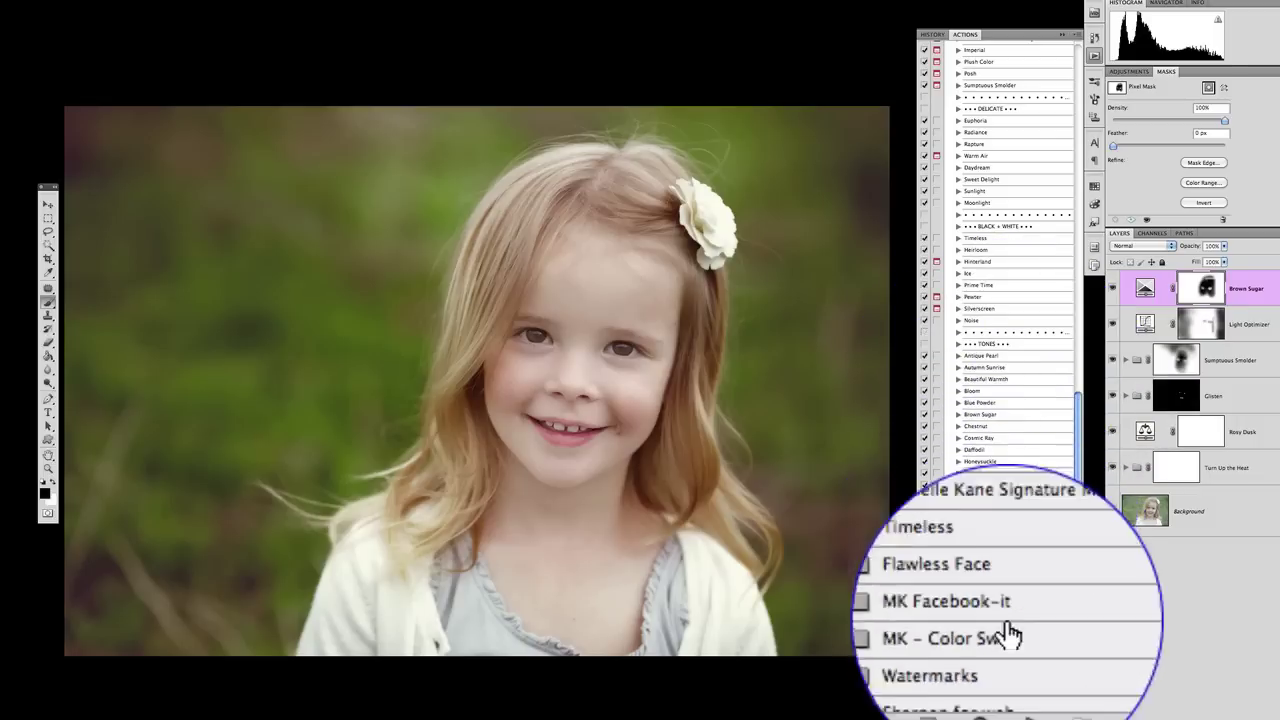
- Run the Raspberry Lemonade tone action on the photo and expand its layer group
left_click(990, 530)
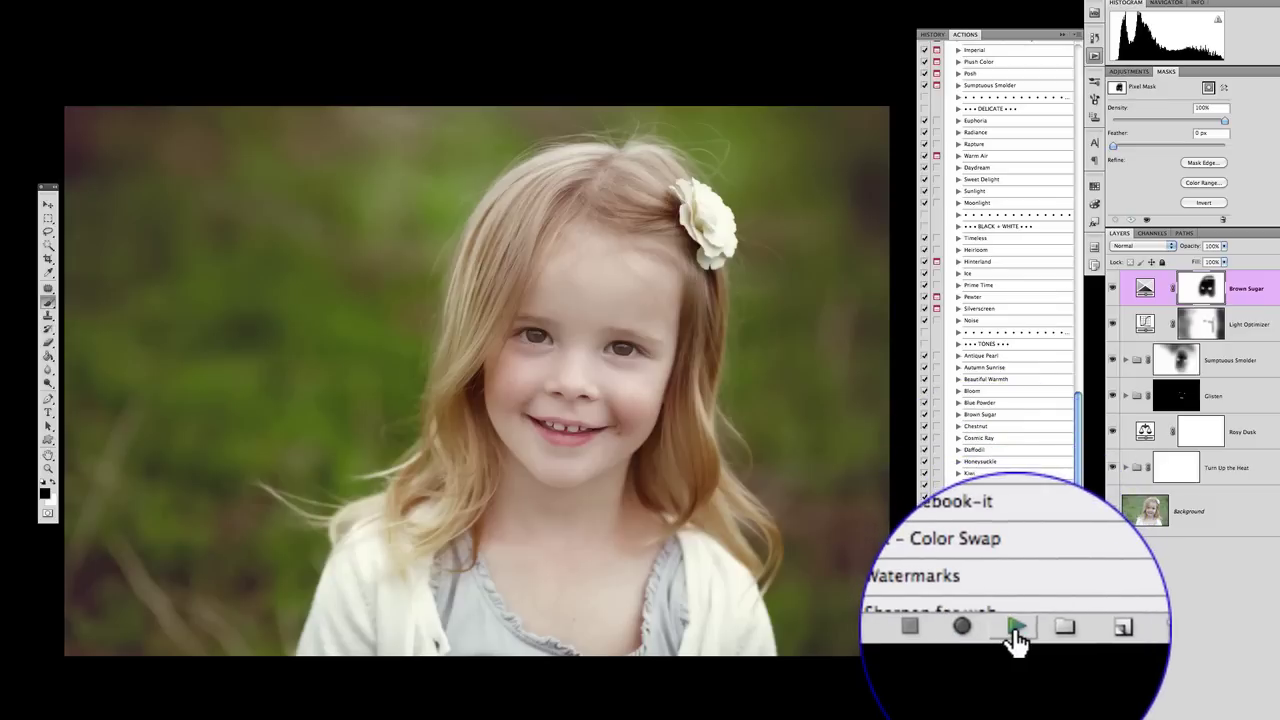
left_click(1015, 652)
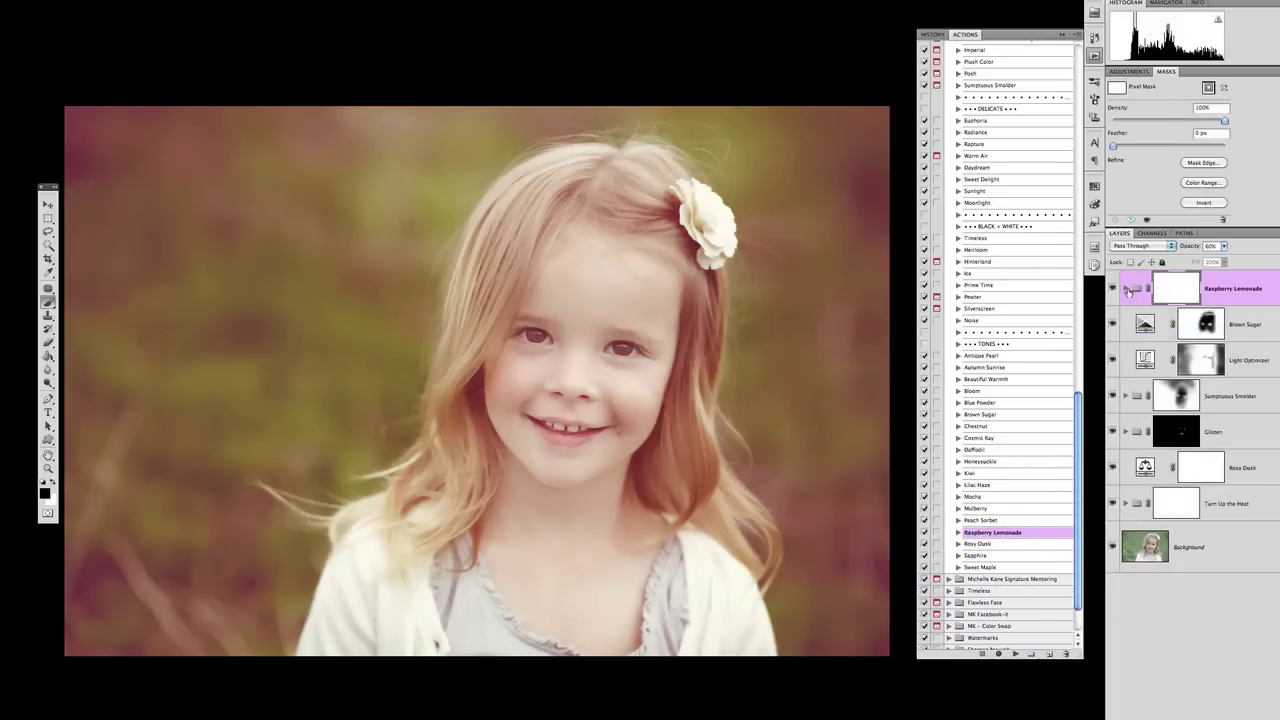
left_click(1128, 290)
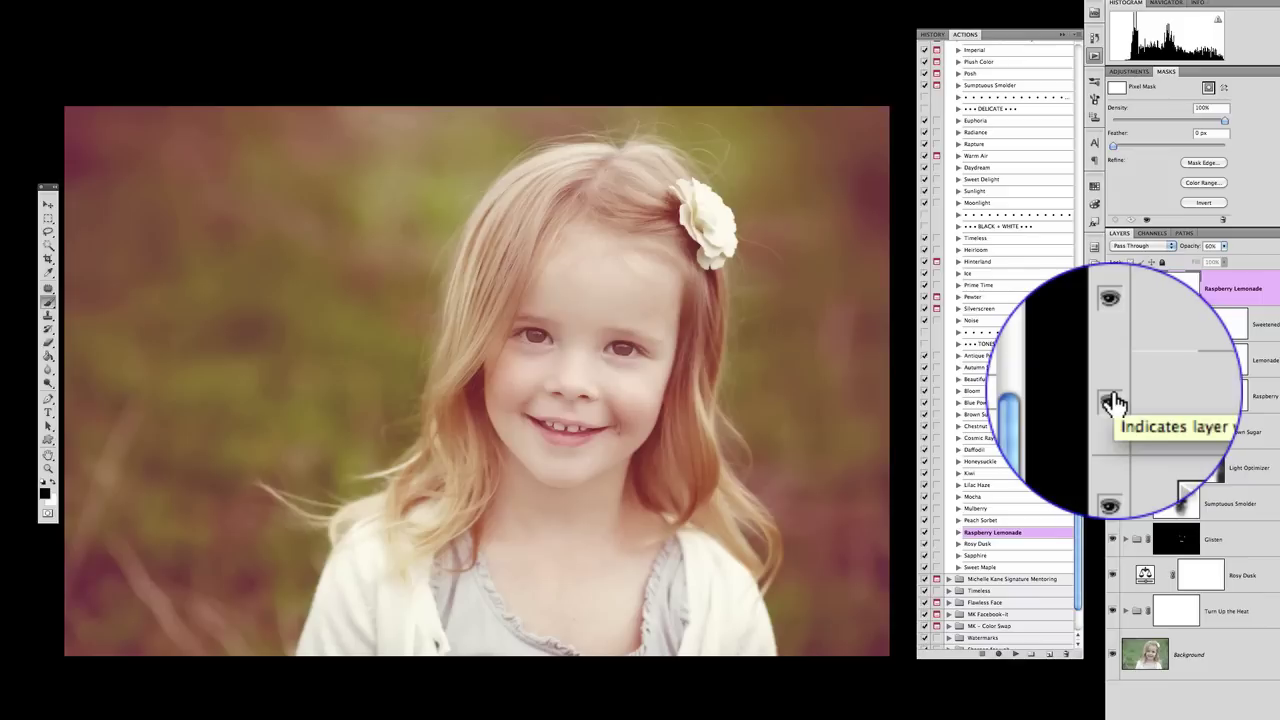
- Hide and show the Raspberry layer in the group repeatedly to examine its effect on the photo
left_click(1113, 398)
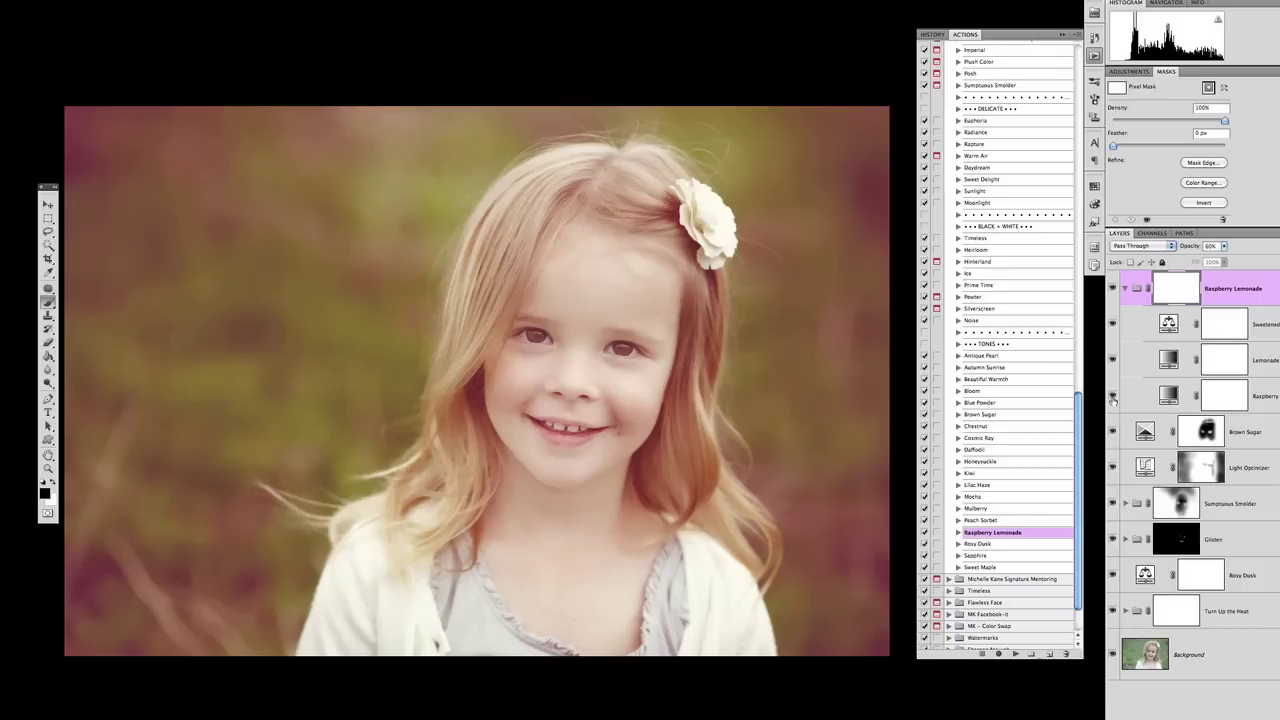
left_click(1113, 398)
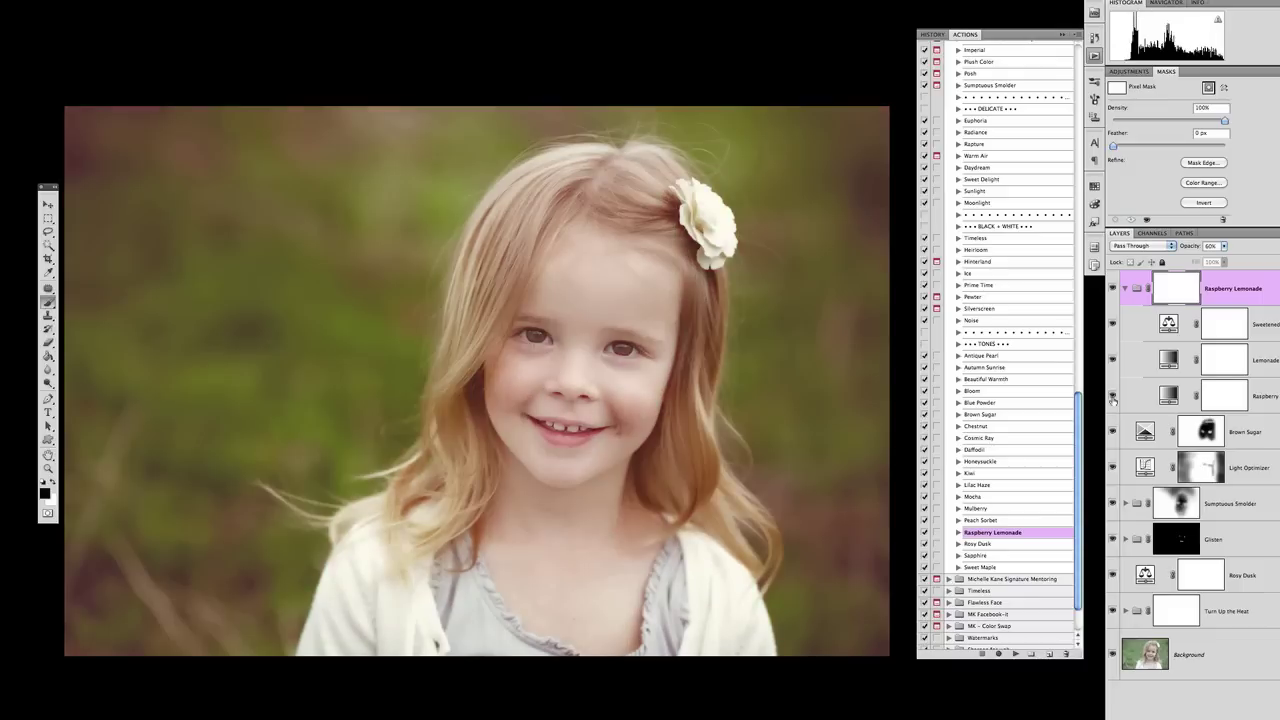
left_click(1113, 398)
left_click(1113, 398)
left_click(1113, 398)
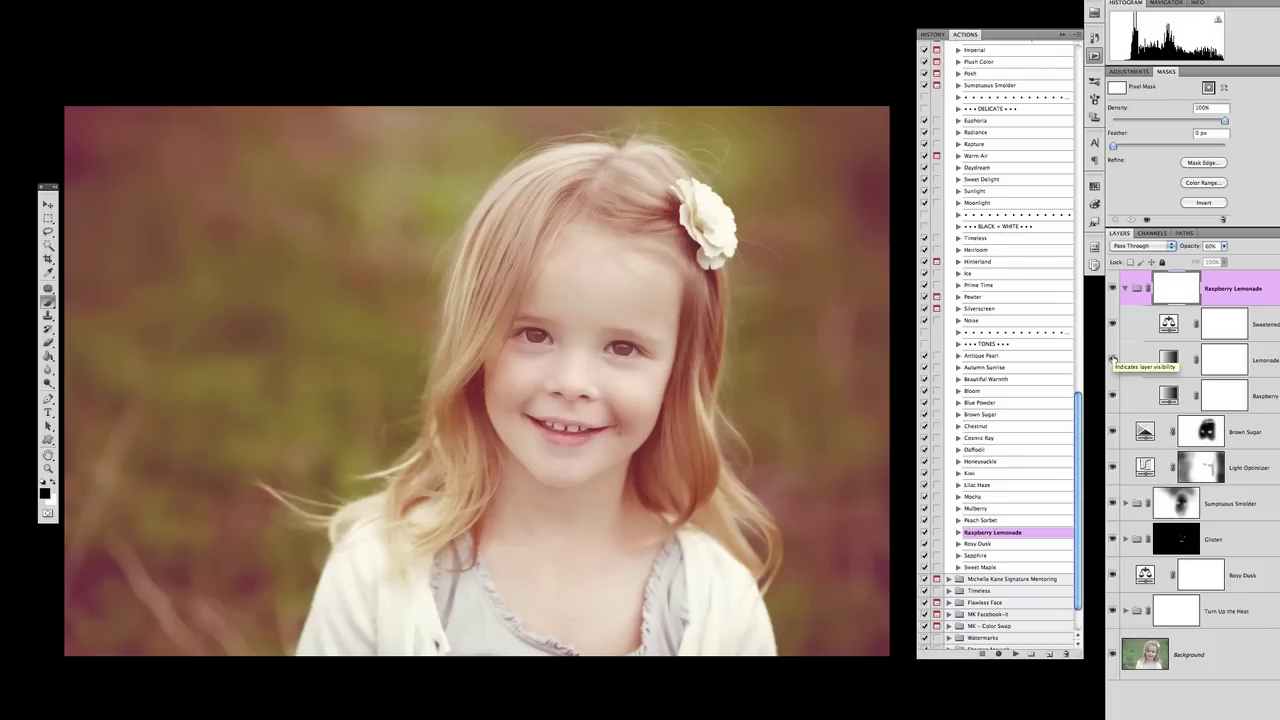
- Turn the Lemonade layer's visibility off and on repeatedly to examine what it contributes
left_click(1113, 358)
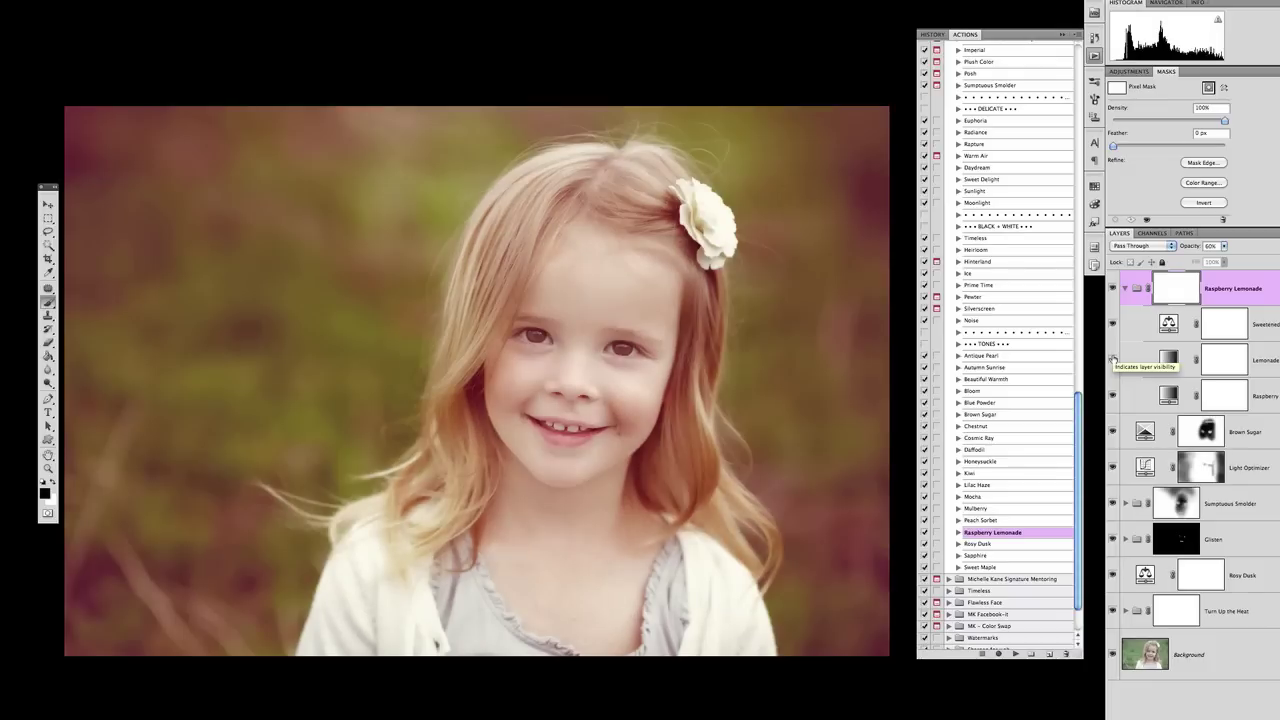
left_click(1113, 359)
left_click(1113, 359)
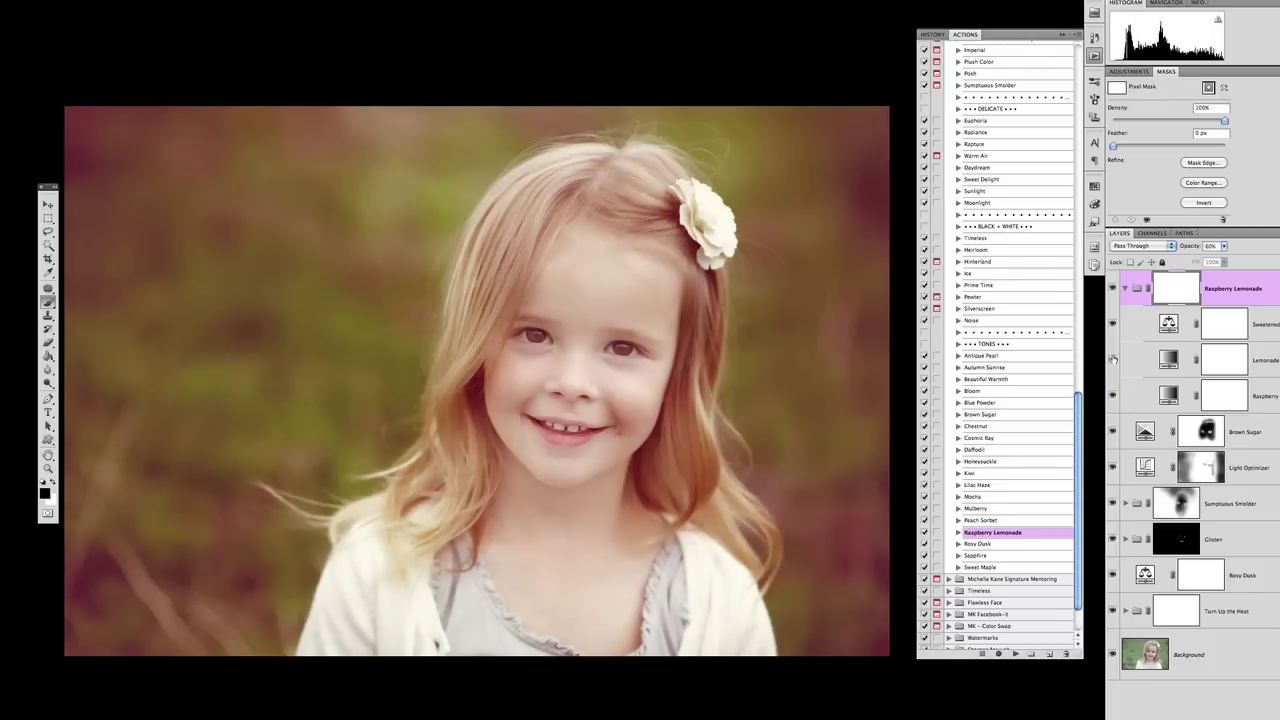
left_click(1113, 359)
left_click(1113, 358)
left_click(1113, 358)
left_click(1113, 358)
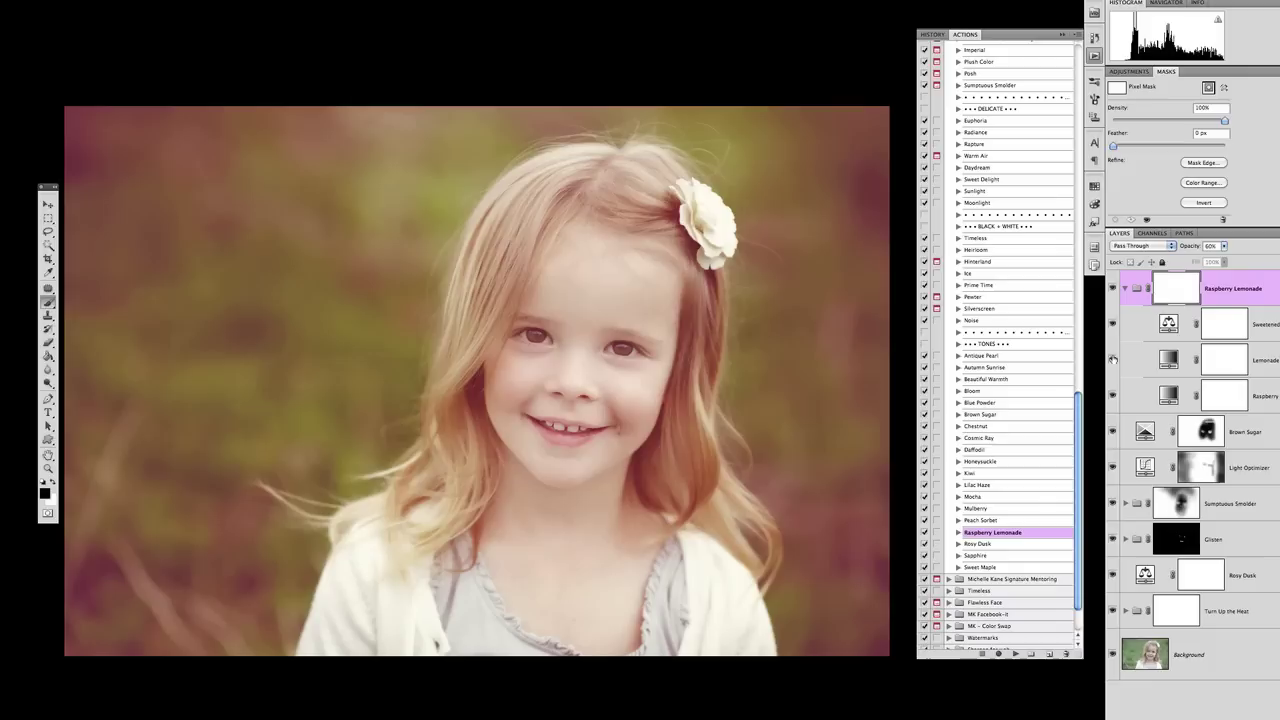
- Turn the Sweetened layer's visibility off and on repeatedly to examine what it contributes
left_click(1115, 326)
left_click(1115, 326)
left_click(1115, 326)
left_click(1115, 326)
left_click(1115, 326)
left_click(1115, 326)
left_click(1115, 326)
- Check the photo once without the Raspberry layer, show it again, and collapse the Raspberry Lemonade group
left_click(1115, 397)
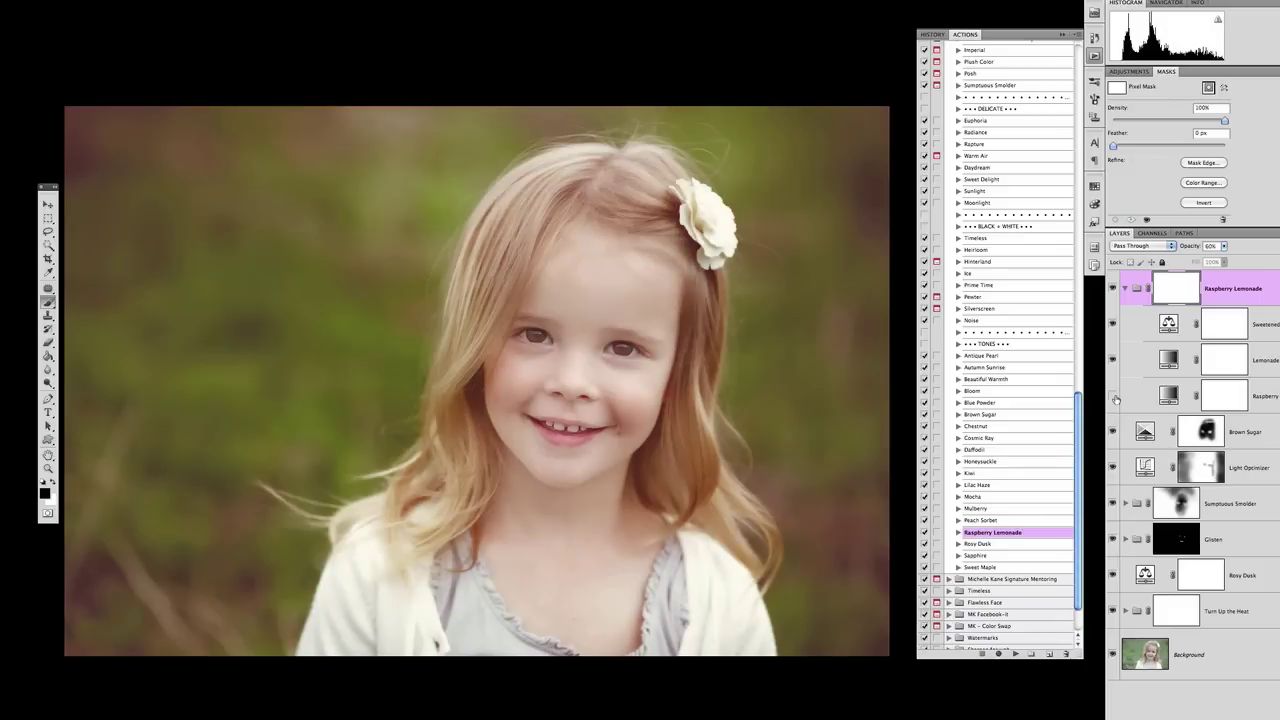
left_click(1115, 397)
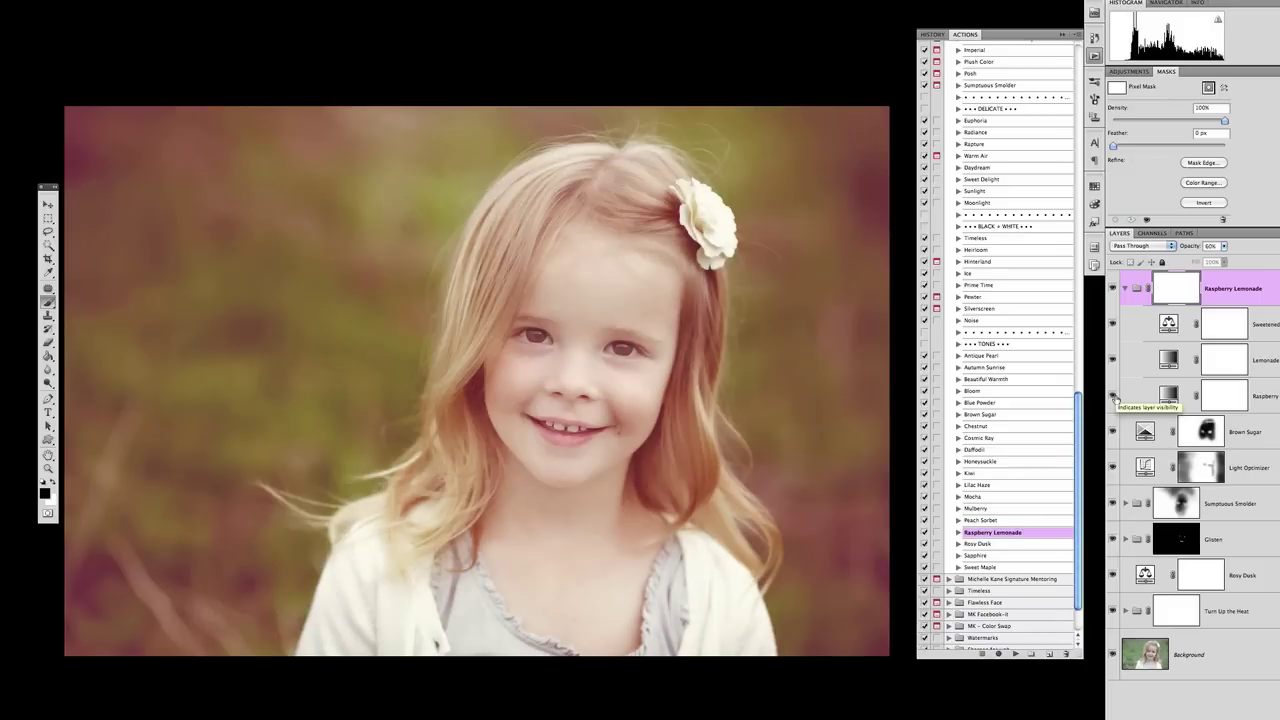
left_click(1125, 288)
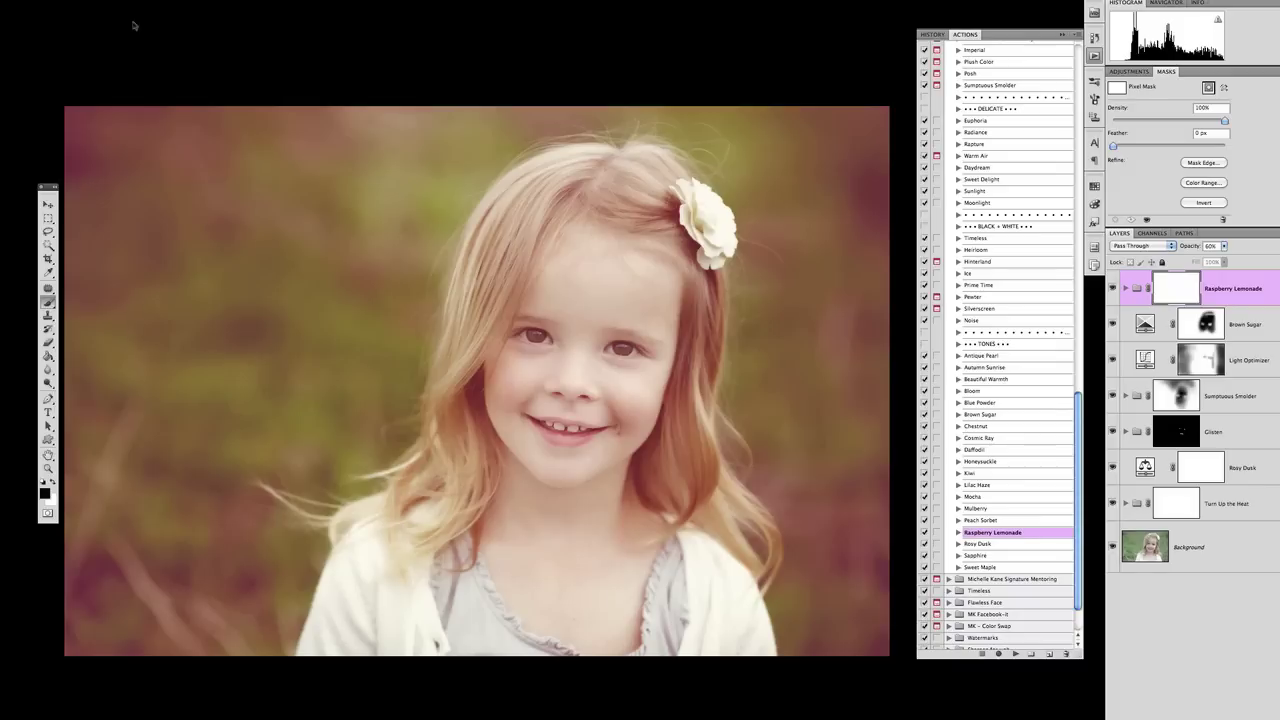
- Paint black on the Raspberry Lemonade group mask over the girl's face and neck to reduce the tone on the skin
left_click_drag(551, 331, 615, 333)
key("super+z")
mouse_move(586, 300)
left_mouse_down()
mouse_move(652, 281)
mouse_move(686, 243)
mouse_move(645, 206)
mouse_move(540, 305)
mouse_move(541, 229)
mouse_move(552, 379)
mouse_move(500, 432)
mouse_move(547, 308)
mouse_move(601, 452)
mouse_move(611, 300)
mouse_move(585, 449)
mouse_move(649, 283)
mouse_move(632, 467)
mouse_move(655, 348)
mouse_move(571, 492)
mouse_move(554, 443)
mouse_move(522, 532)
mouse_move(457, 564)
mouse_move(494, 538)
mouse_move(529, 550)
mouse_move(541, 253)
mouse_move(605, 246)
mouse_move(522, 238)
mouse_move(456, 472)
mouse_move(530, 510)
mouse_move(508, 347)
mouse_move(598, 366)
mouse_move(618, 380)
mouse_move(575, 386)
mouse_move(641, 438)
mouse_move(626, 491)
mouse_move(580, 514)
left_mouse_up()
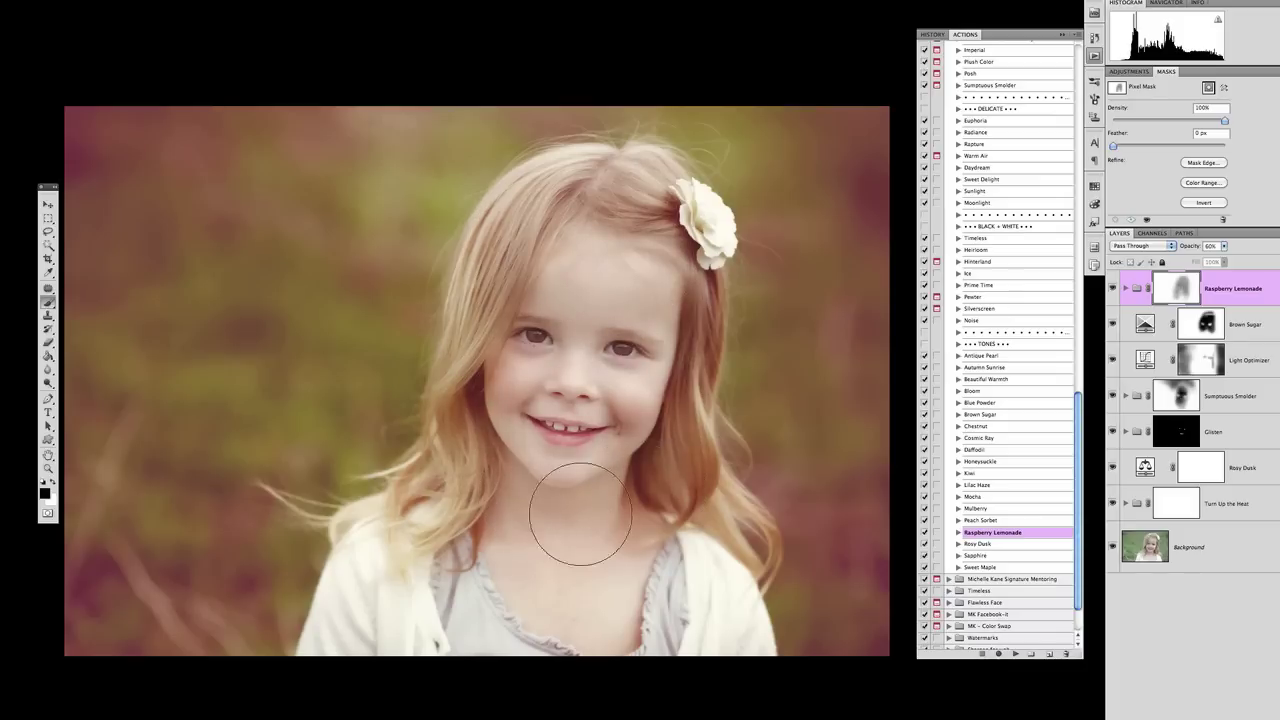
key("x")
key("x")
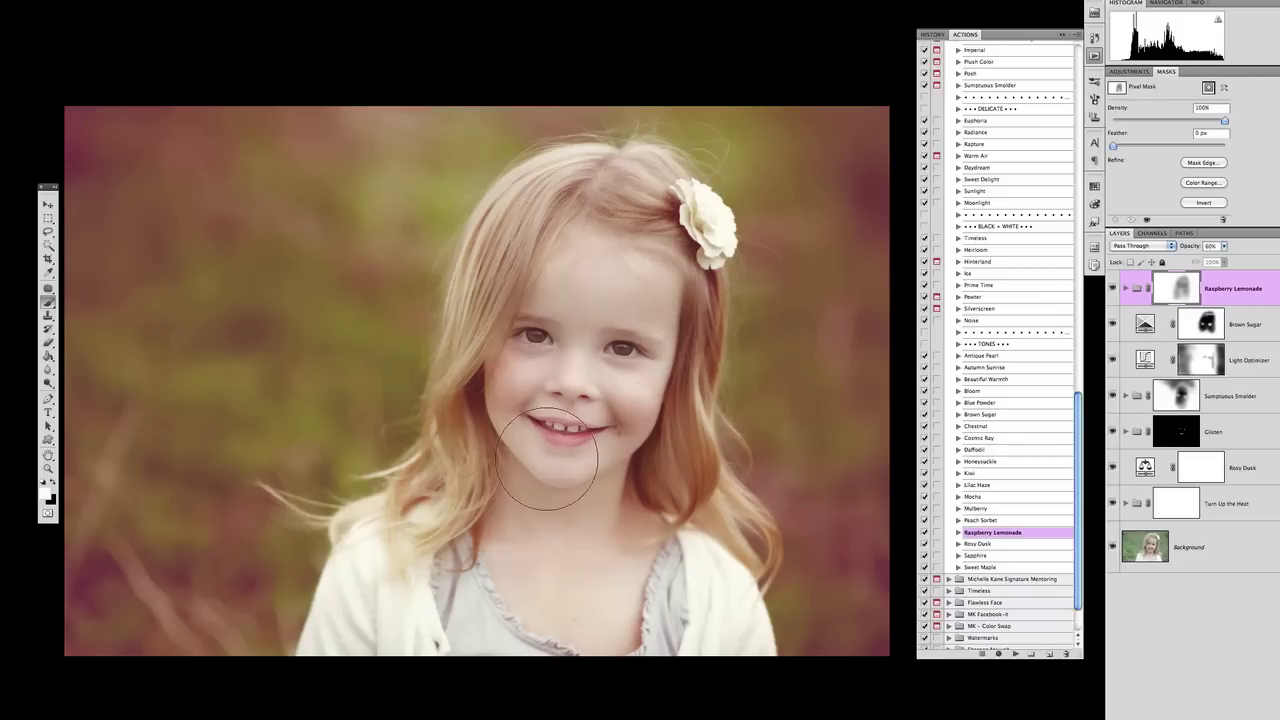
key("x")
- Compare the photo with and without the Raspberry Lemonade group, and set the group's opacity to 40%
left_click(1113, 288)
left_click(1113, 288)
left_click(1224, 246)
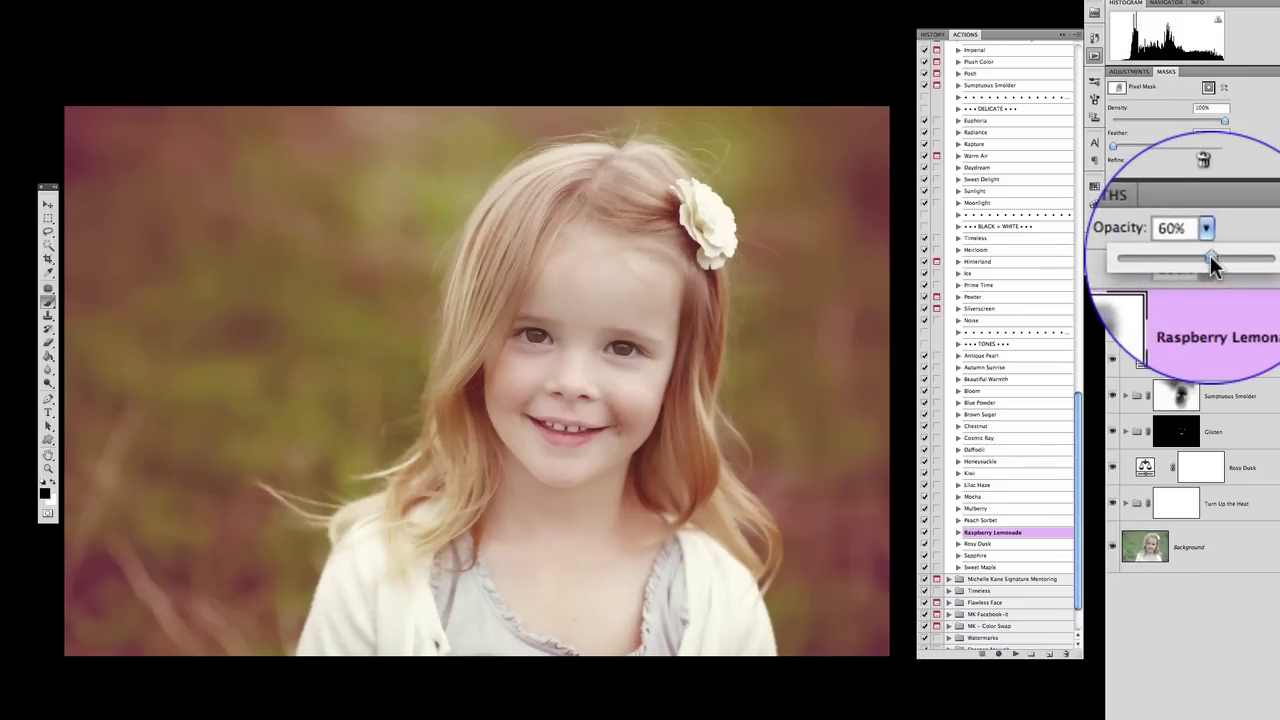
left_click_drag(1210, 255, 1199, 255)
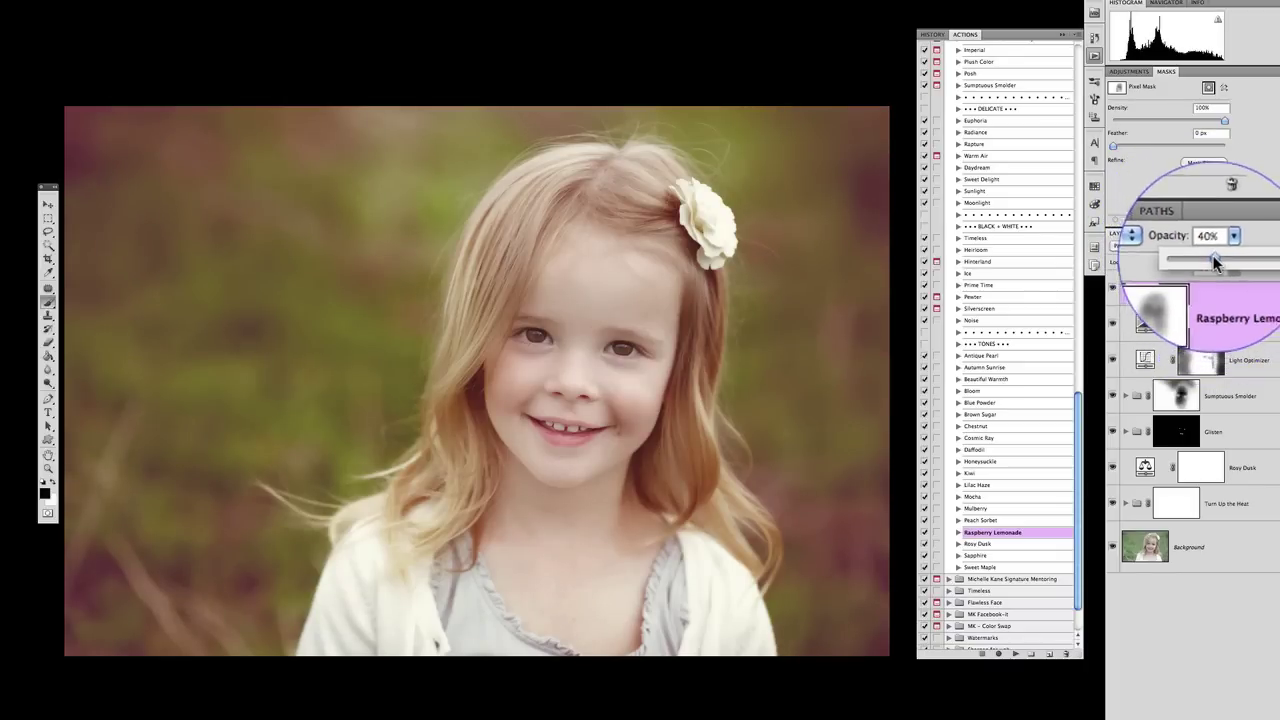
- Hide the Raspberry Lemonade group and the Brown Sugar layer, and select the Light Optimizer layer
left_click(1113, 289)
left_click(1113, 334)
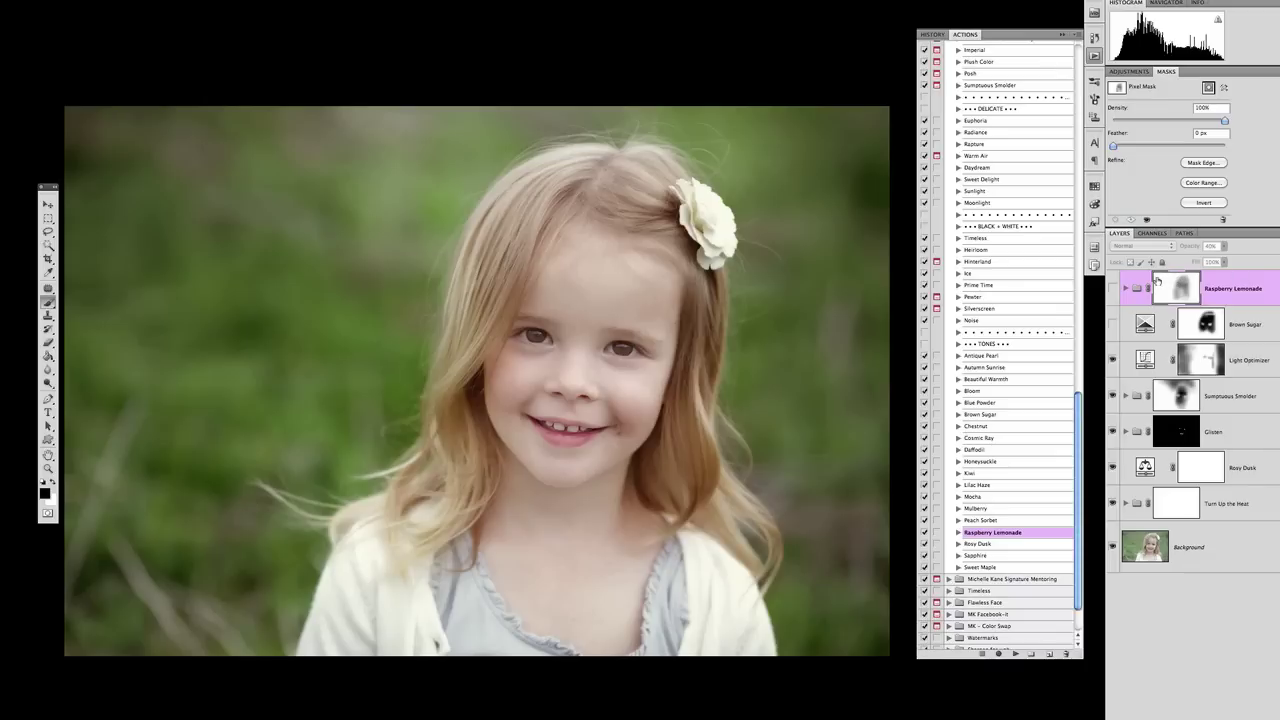
left_click(1245, 362)
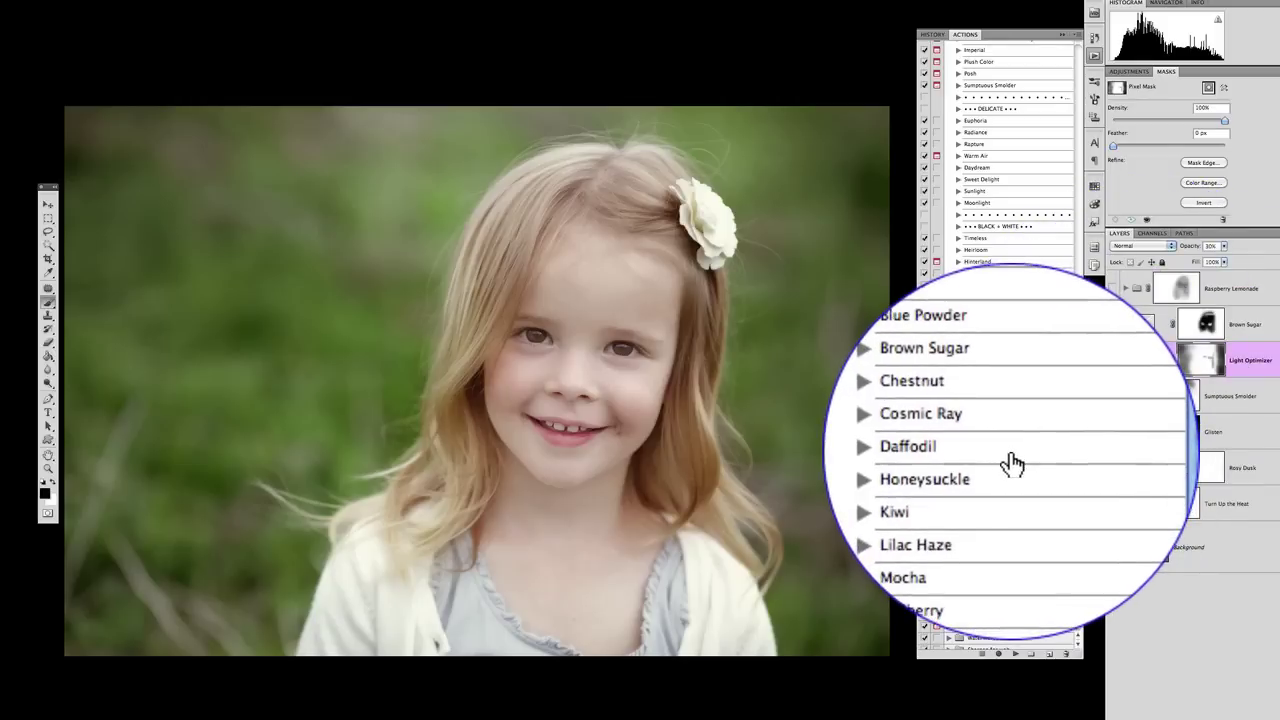
scroll(1000, 450, "up", 3)
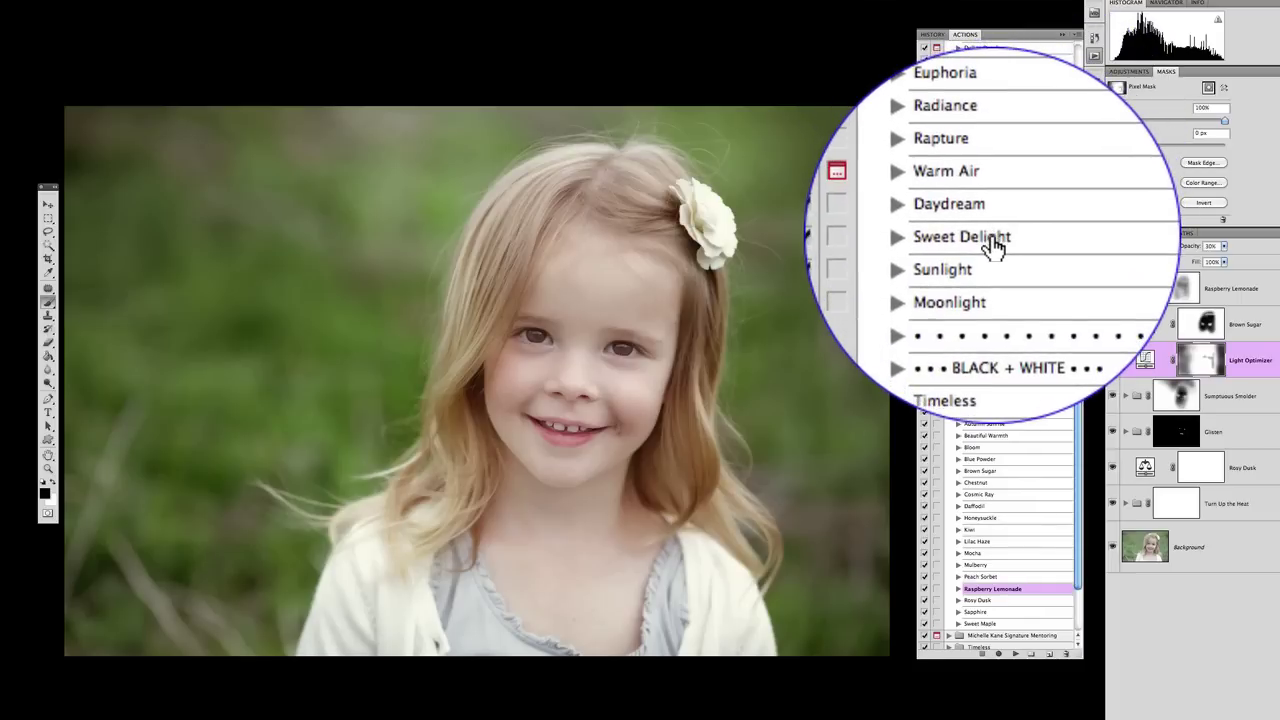
- Run the Sweet Delight action above the Light Optimizer layer
left_click(982, 236)
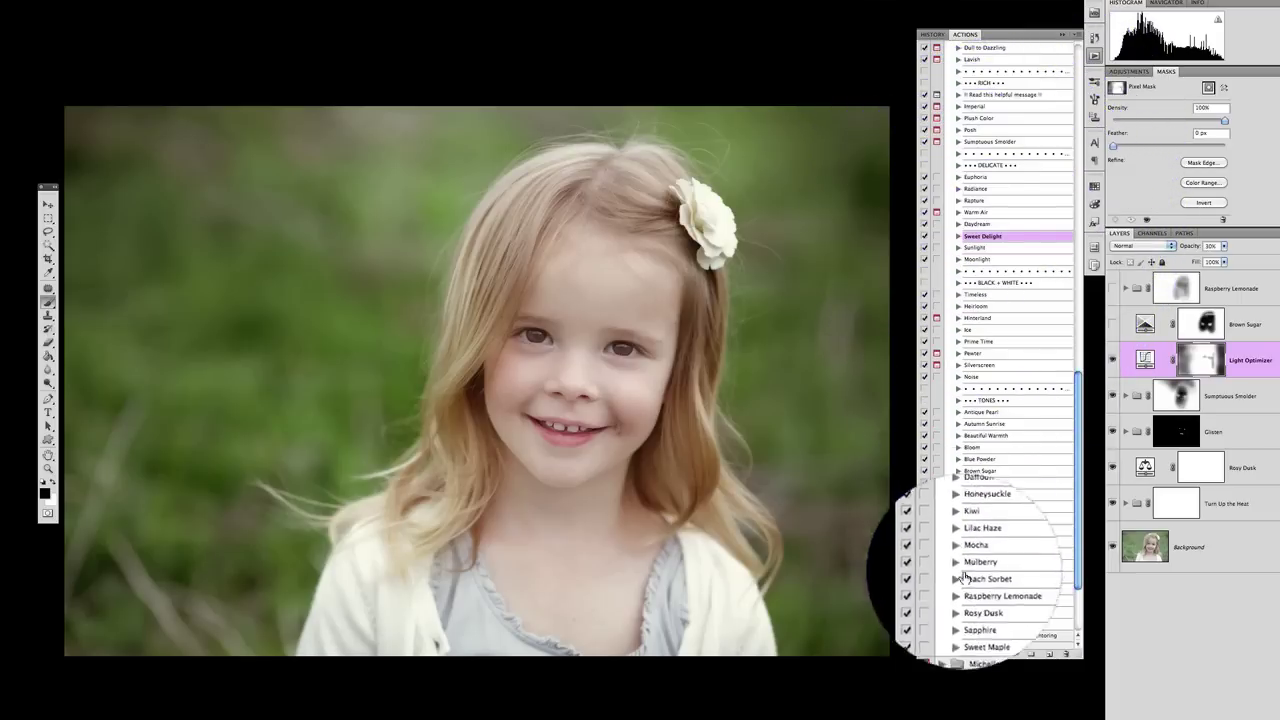
left_click(1014, 655)
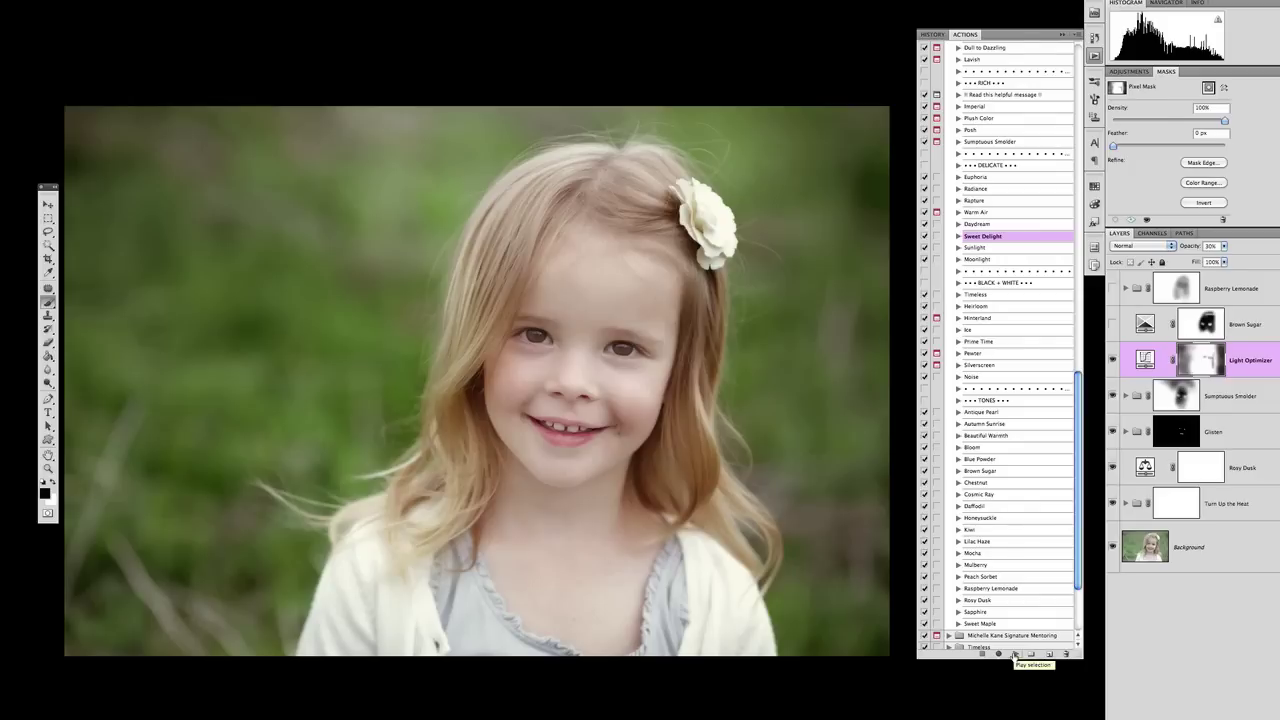
left_click(1014, 655)
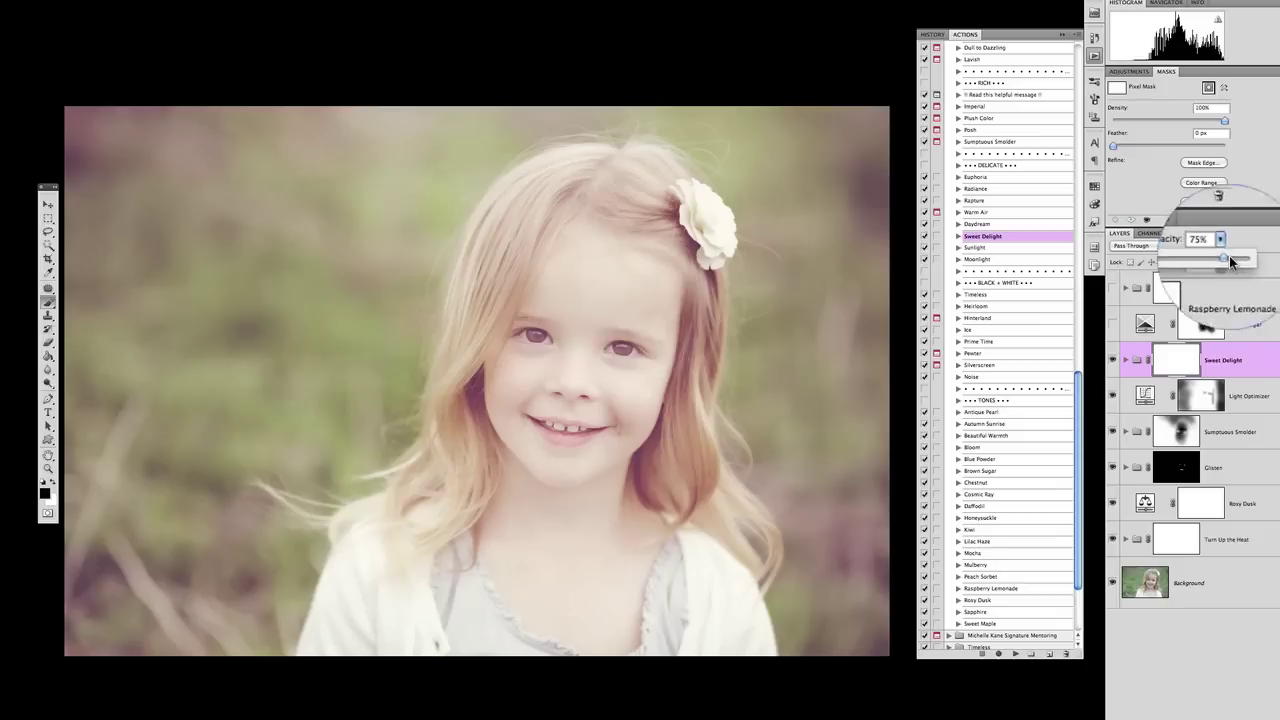
- Set the Sweet Delight group's opacity to 74% and paint black on its mask over the girl's face and neck
left_click(1221, 246)
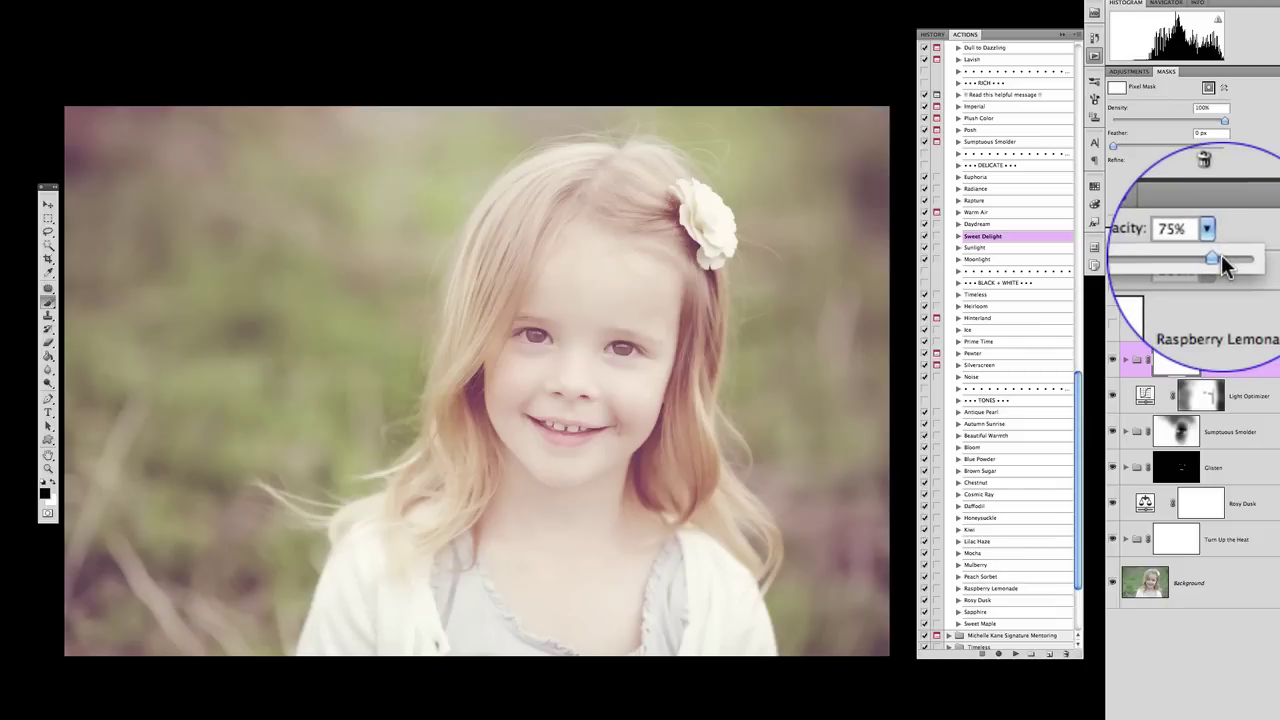
left_click_drag(1221, 255, 1199, 253)
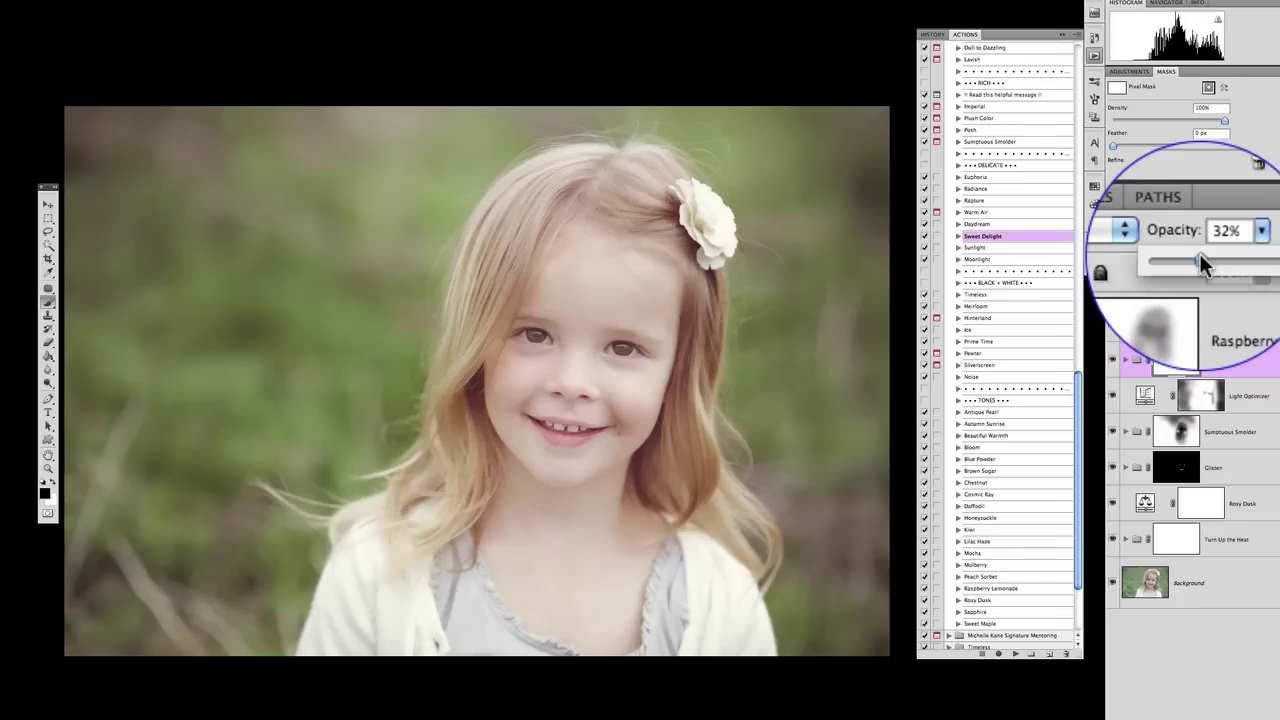
left_click_drag(1199, 253, 1221, 253)
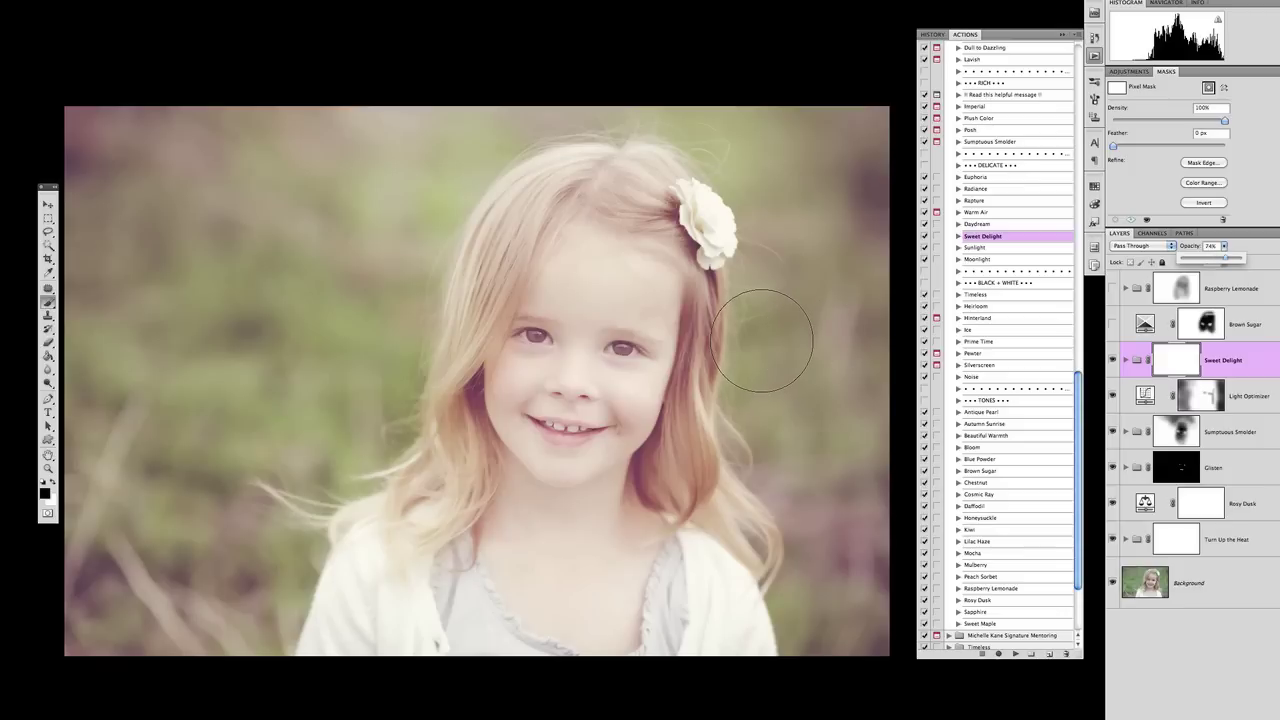
mouse_move(634, 283)
left_mouse_down()
mouse_move(584, 422)
mouse_move(526, 338)
mouse_move(654, 364)
mouse_move(567, 299)
mouse_move(595, 191)
mouse_move(651, 243)
mouse_move(508, 311)
mouse_move(473, 381)
mouse_move(515, 399)
mouse_move(526, 348)
mouse_move(646, 354)
mouse_move(624, 367)
mouse_move(598, 520)
mouse_move(616, 455)
mouse_move(559, 175)
mouse_move(543, 231)
mouse_move(720, 291)
mouse_move(686, 402)
mouse_move(611, 437)
mouse_move(608, 226)
mouse_move(482, 328)
mouse_move(527, 309)
mouse_move(458, 505)
mouse_move(451, 481)
mouse_move(537, 511)
mouse_move(650, 506)
mouse_move(639, 412)
mouse_move(541, 432)
left_mouse_up()
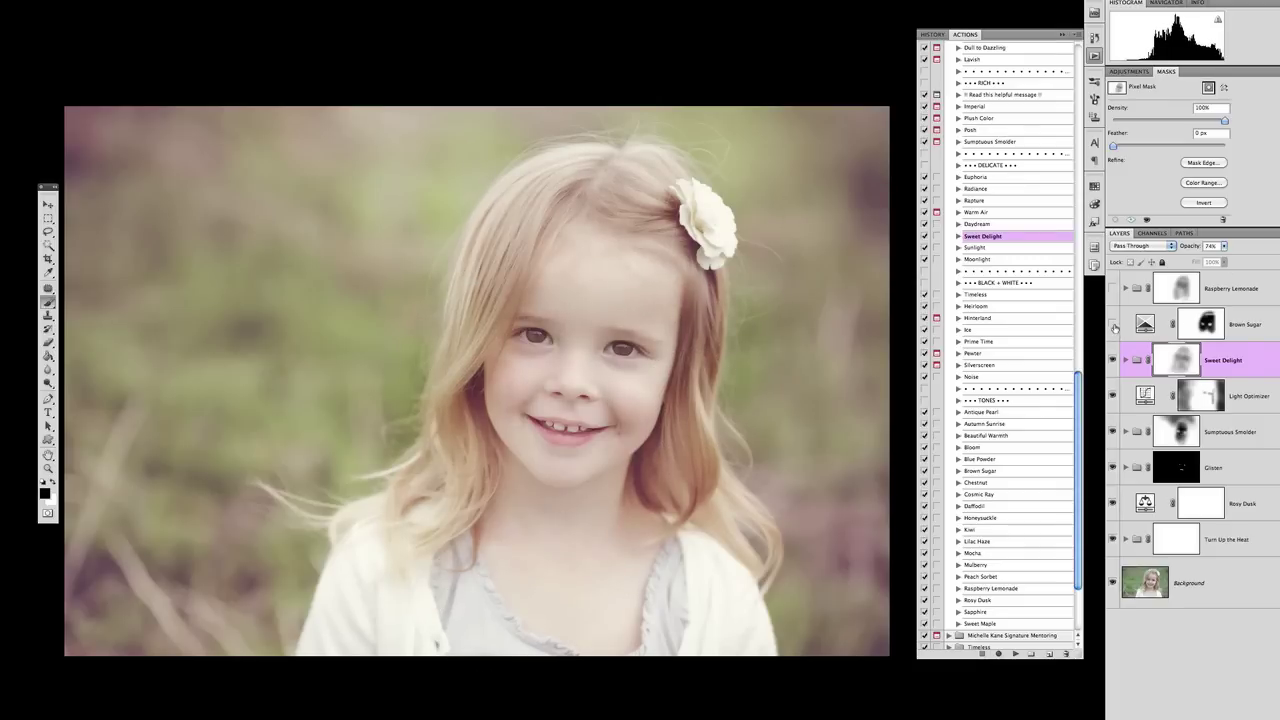
- Preview Sweet Delight combined with the Brown Sugar layer and the Raspberry Lemonade group, and hide all three
left_click(1114, 325)
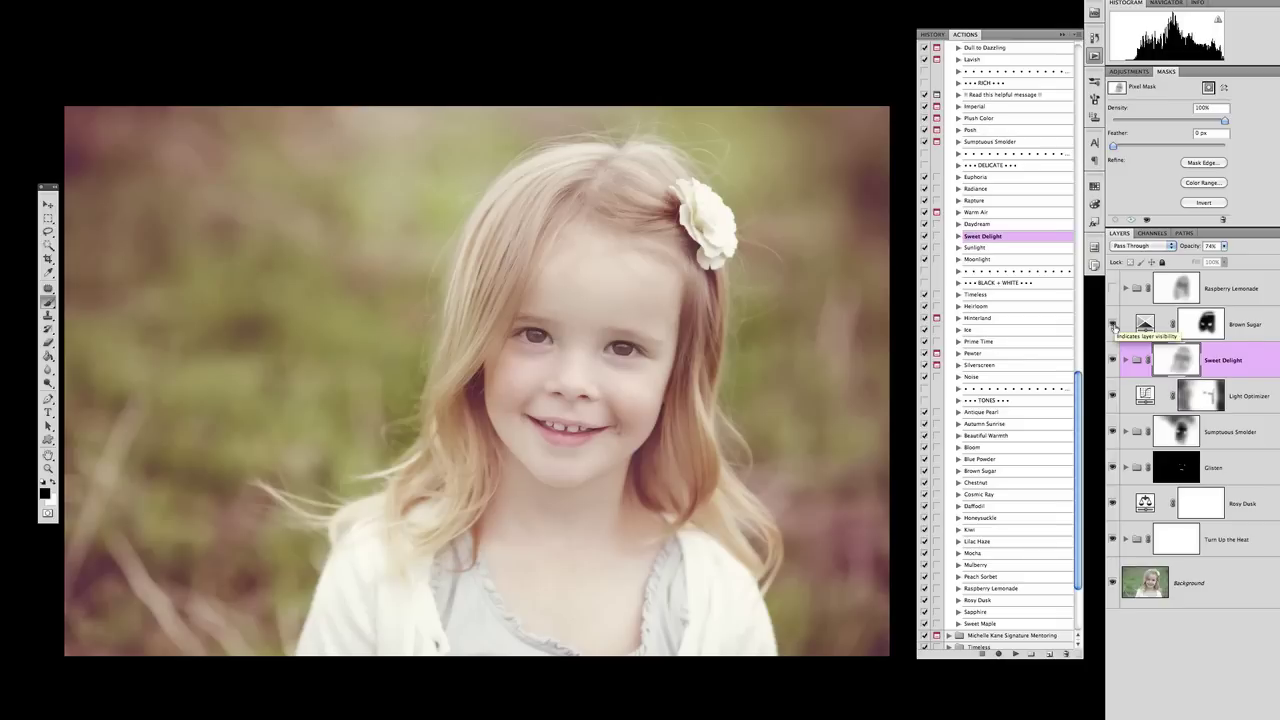
left_click(1114, 289)
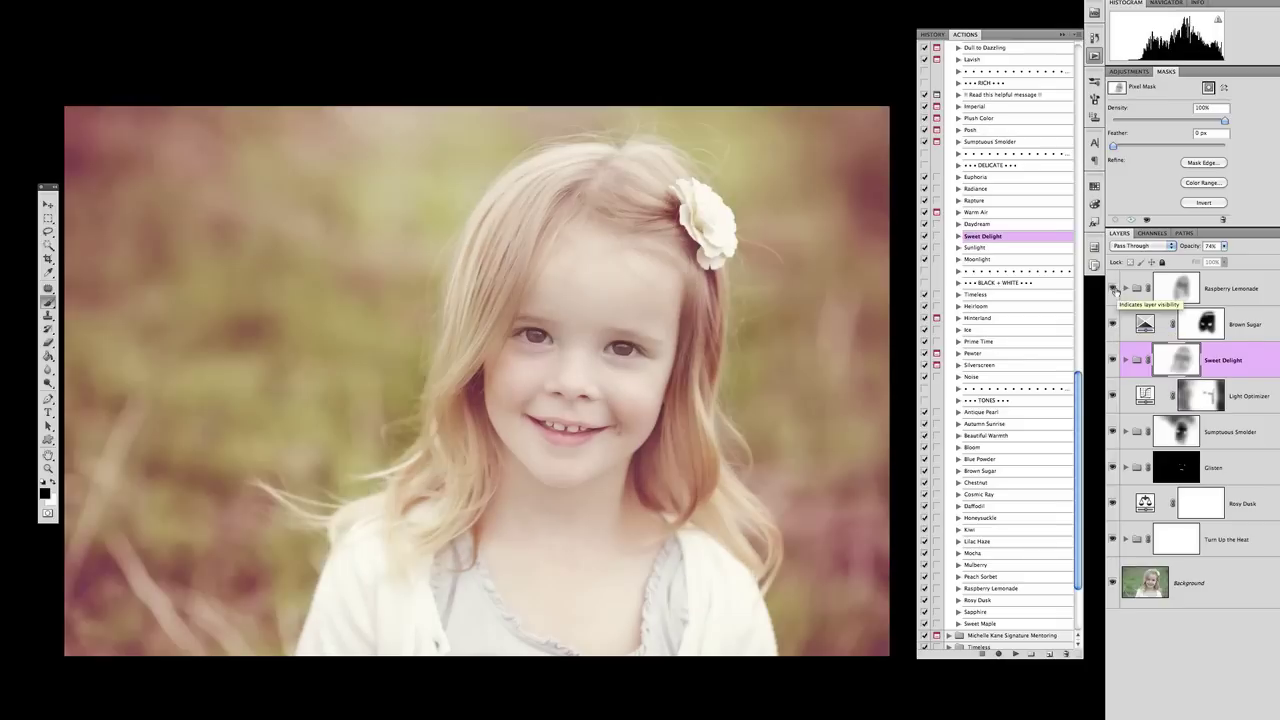
left_click(1114, 289)
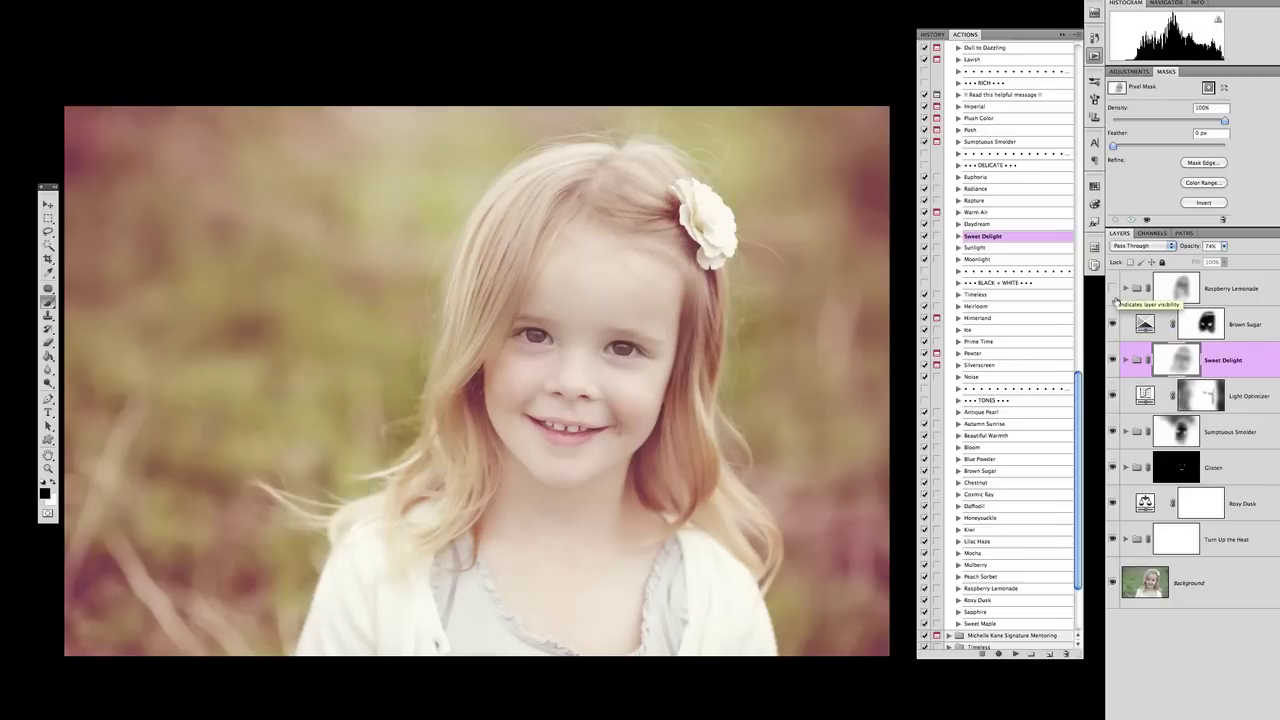
left_click(1114, 325)
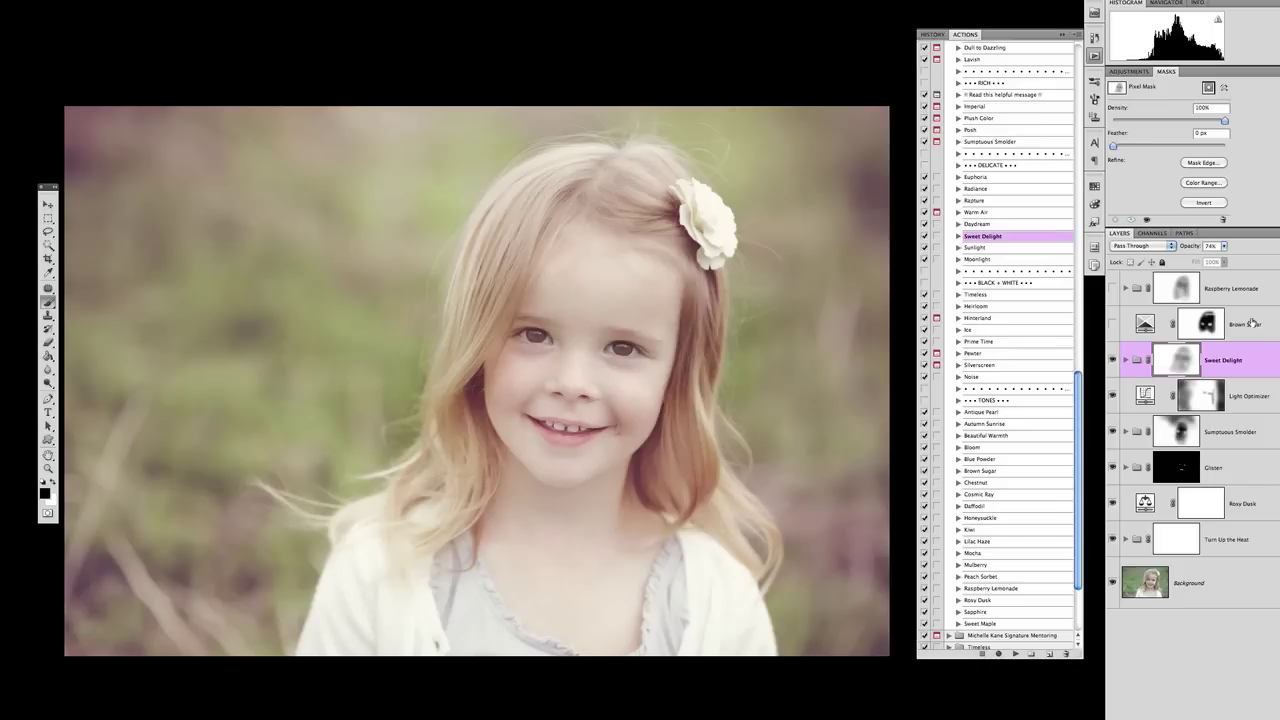
left_click(1114, 360)
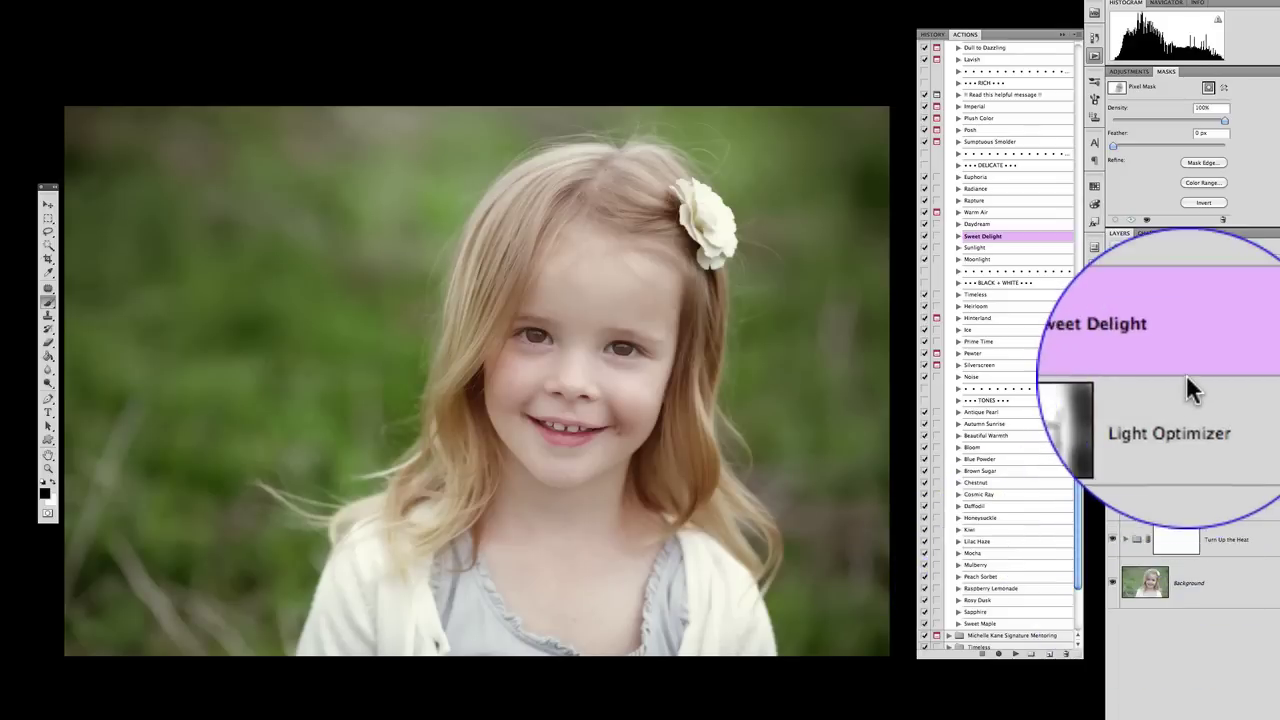
- Run the Sweet Maple action and set the new layer's opacity to 84%
left_click(980, 623)
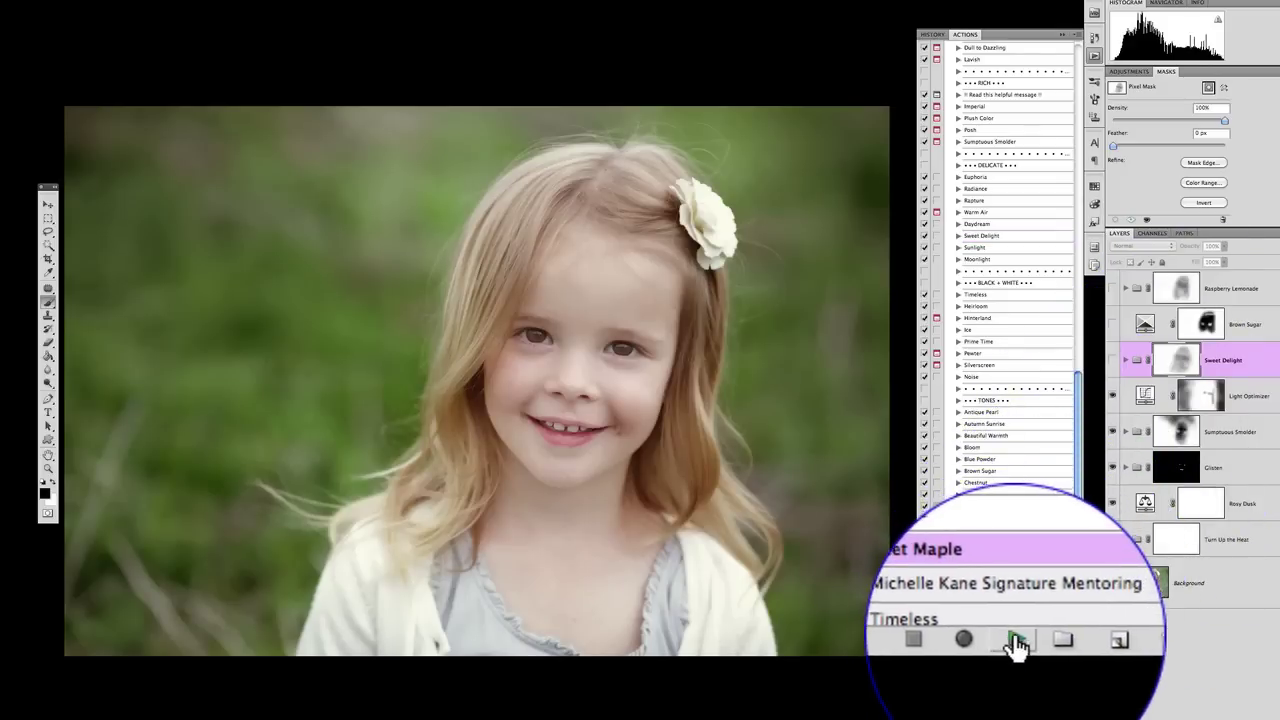
left_click(1015, 652)
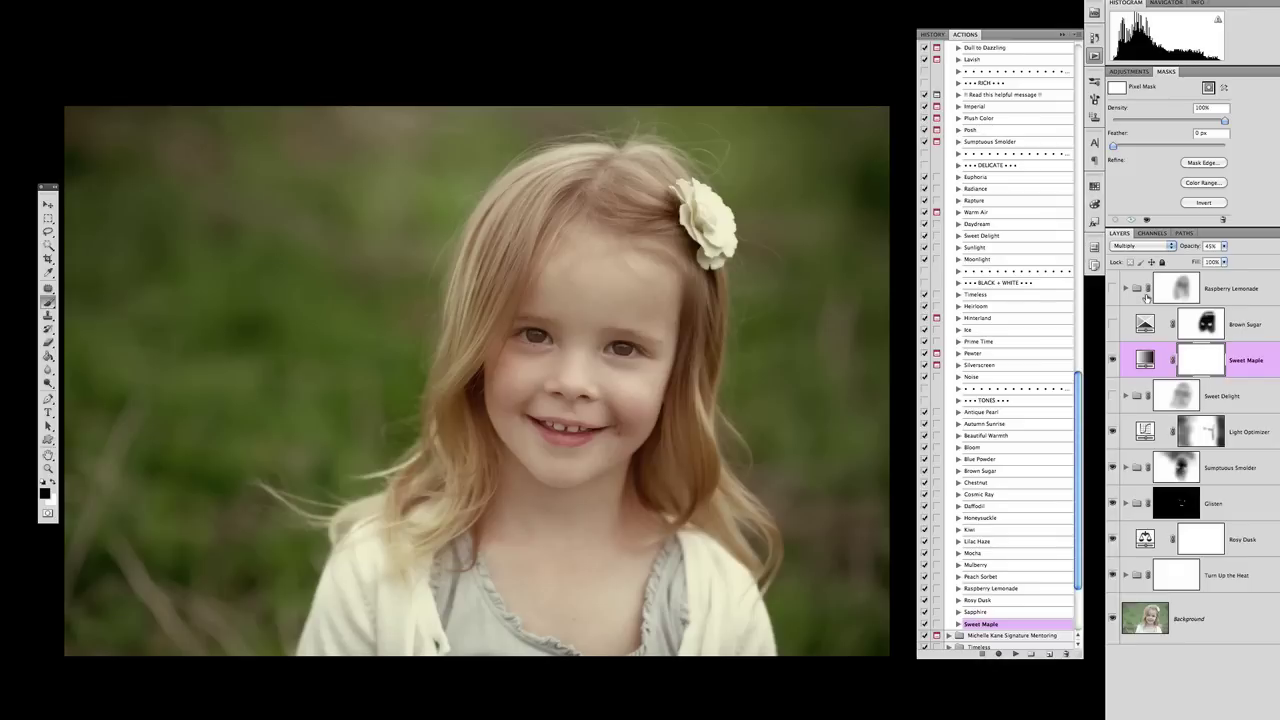
left_click(1224, 246)
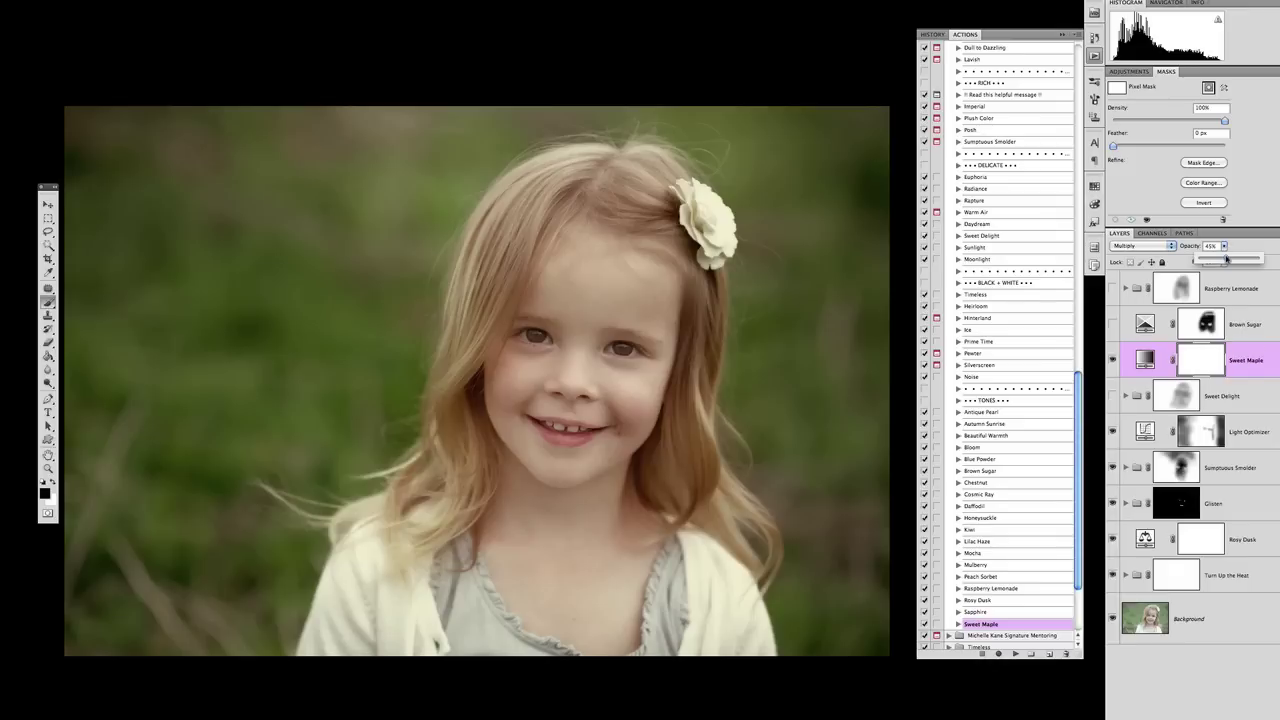
left_click_drag(1227, 259, 1248, 260)
- Paint black on the Sweet Maple layer mask over the girl's face, hair and chest, enlarging the brush partway, and delete the layer
mouse_move(588, 246)
left_mouse_down()
mouse_move(514, 356)
mouse_move(521, 293)
mouse_move(555, 296)
mouse_move(549, 348)
mouse_move(535, 340)
mouse_move(525, 300)
mouse_move(609, 318)
mouse_move(629, 375)
left_mouse_up()
mouse_move(611, 181)
left_mouse_down()
mouse_move(631, 501)
mouse_move(495, 266)
mouse_move(464, 475)
mouse_move(640, 481)
mouse_move(700, 558)
left_mouse_up()
key("]")
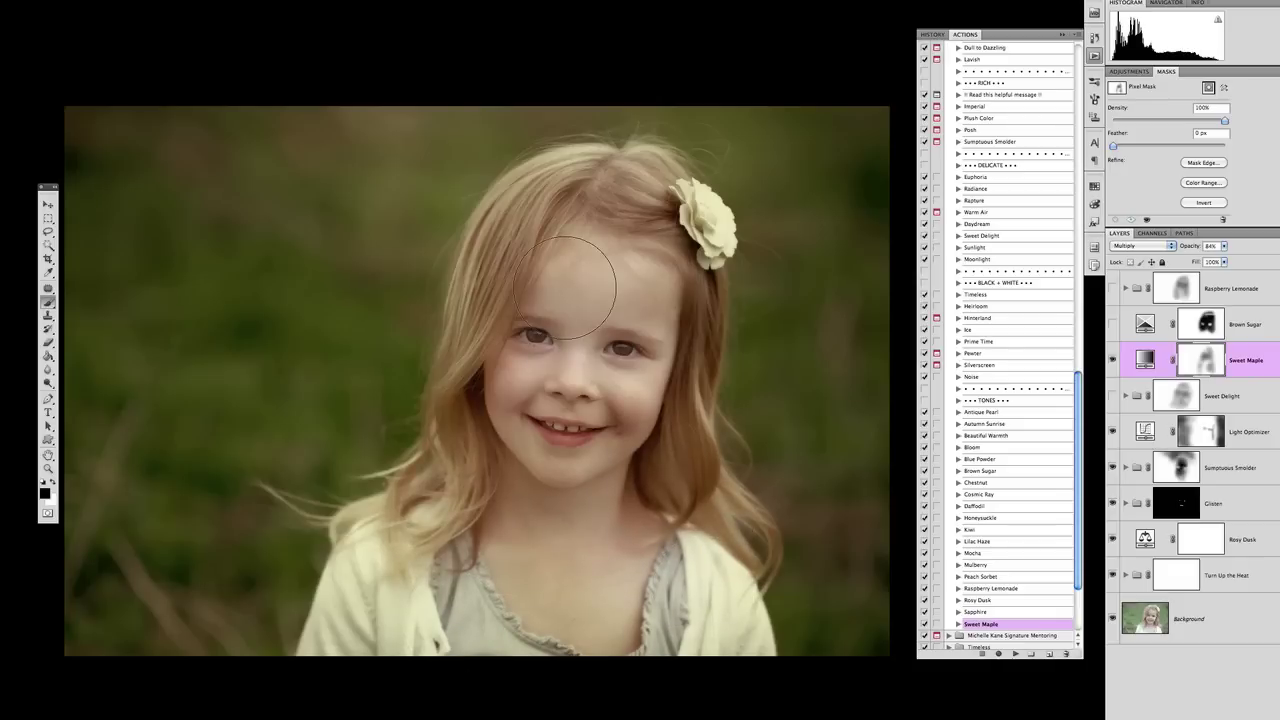
key("]")
key("]")
key("]")
mouse_move(640, 282)
left_mouse_down()
mouse_move(650, 202)
mouse_move(538, 224)
mouse_move(478, 460)
left_mouse_up()
mouse_move(397, 330)
left_mouse_down()
mouse_move(417, 520)
mouse_move(684, 524)
mouse_move(713, 639)
mouse_move(721, 422)
mouse_move(660, 703)
mouse_move(623, 706)
mouse_move(587, 508)
mouse_move(579, 598)
left_mouse_up()
left_click_drag(511, 433, 548, 160)
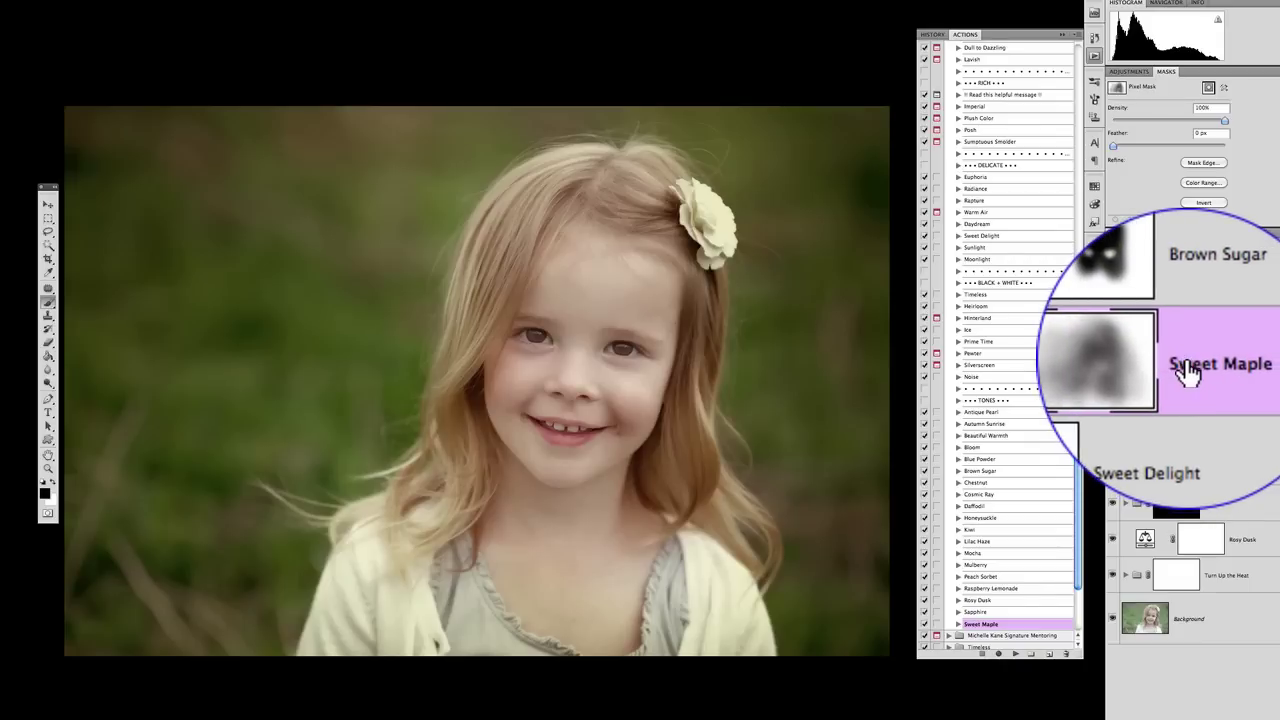
left_click_drag(1187, 370, 1265, 711)
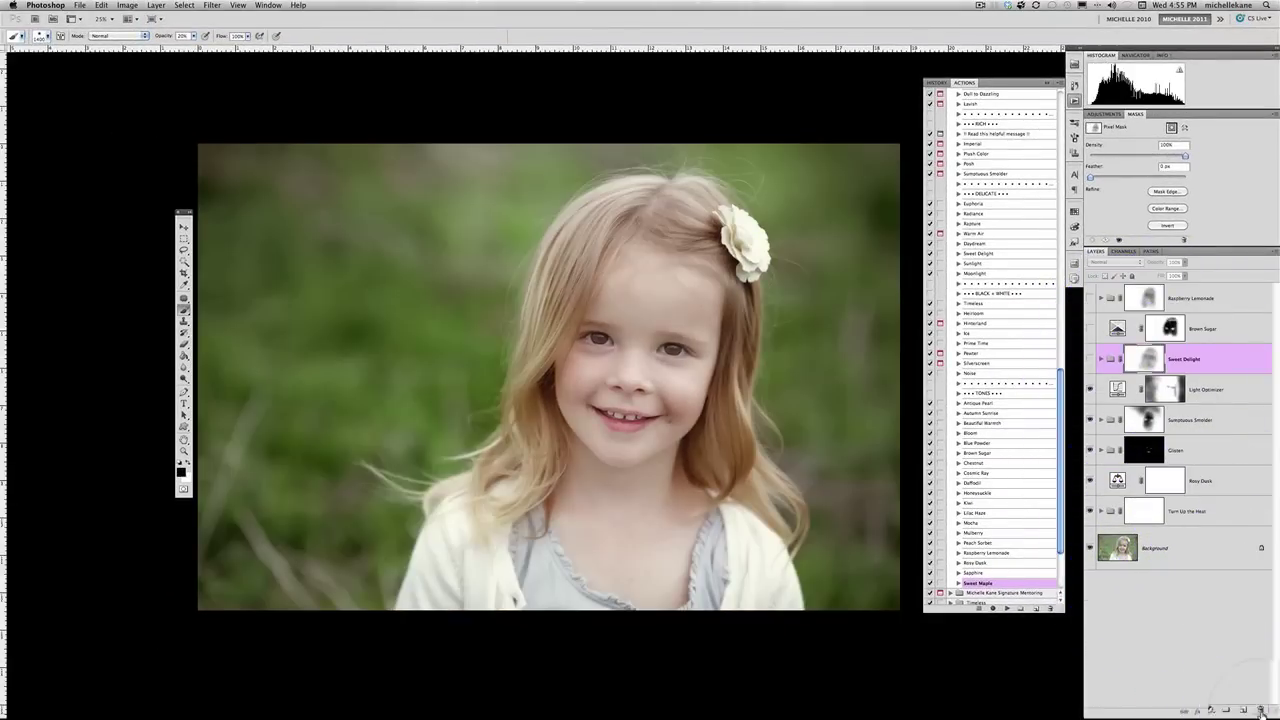